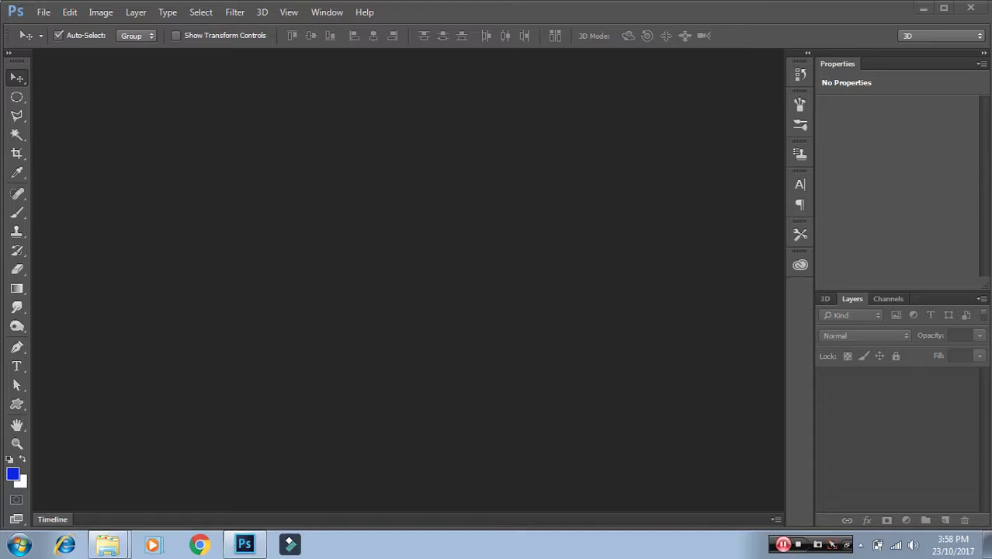
- Show the Windows desktop and refresh it several times
left_click(986, 544)
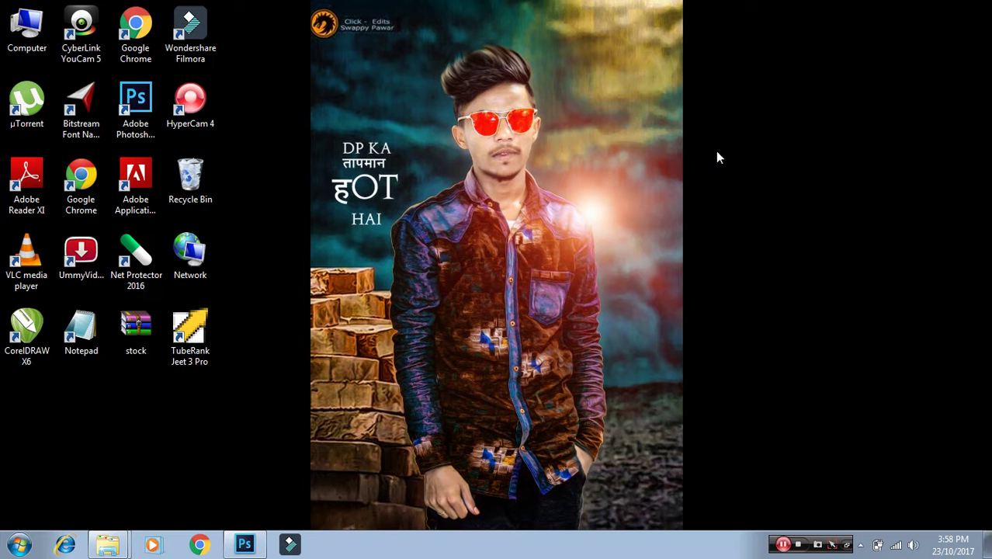
right_click(421, 73)
left_click(458, 114)
right_click(453, 106)
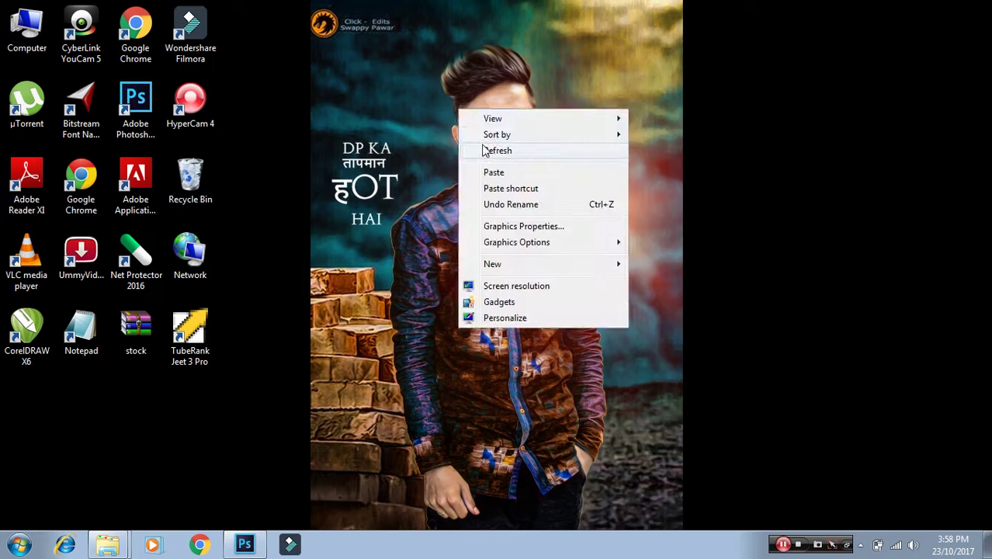
left_click(483, 145)
right_click(434, 94)
left_click(495, 139)
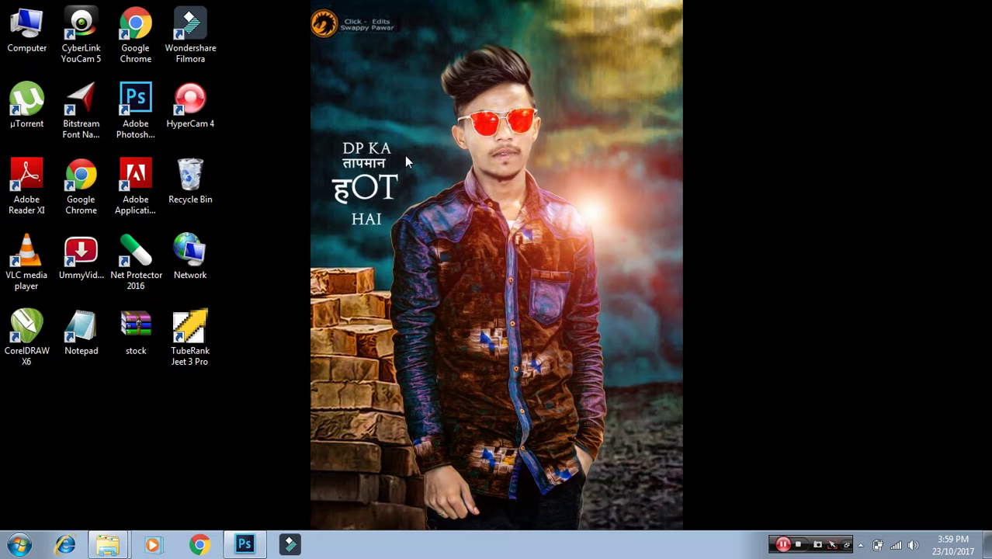
- Empty the Recycle Bin, refresh the desktop and bring Photoshop back to the front
right_click(203, 160)
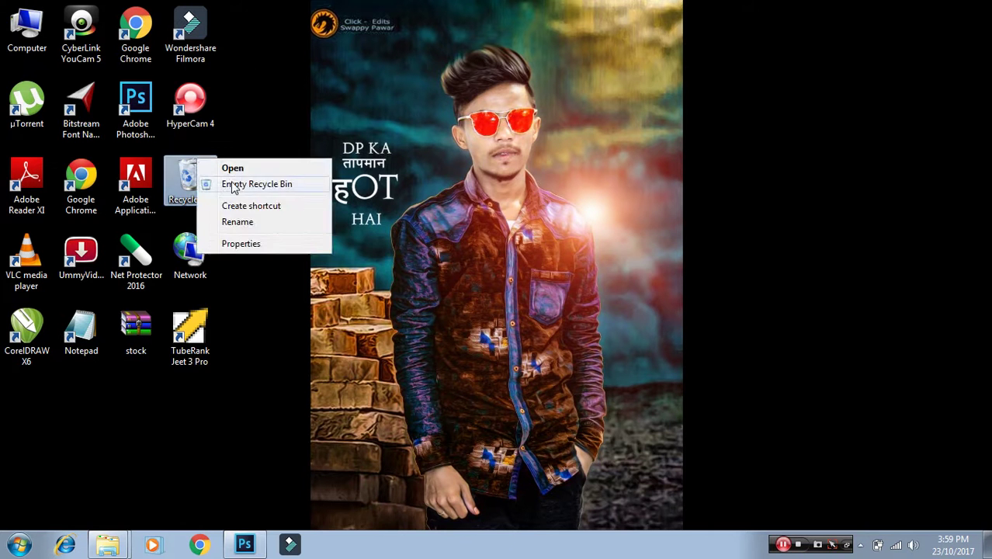
left_click(240, 186)
left_click(547, 311)
right_click(457, 143)
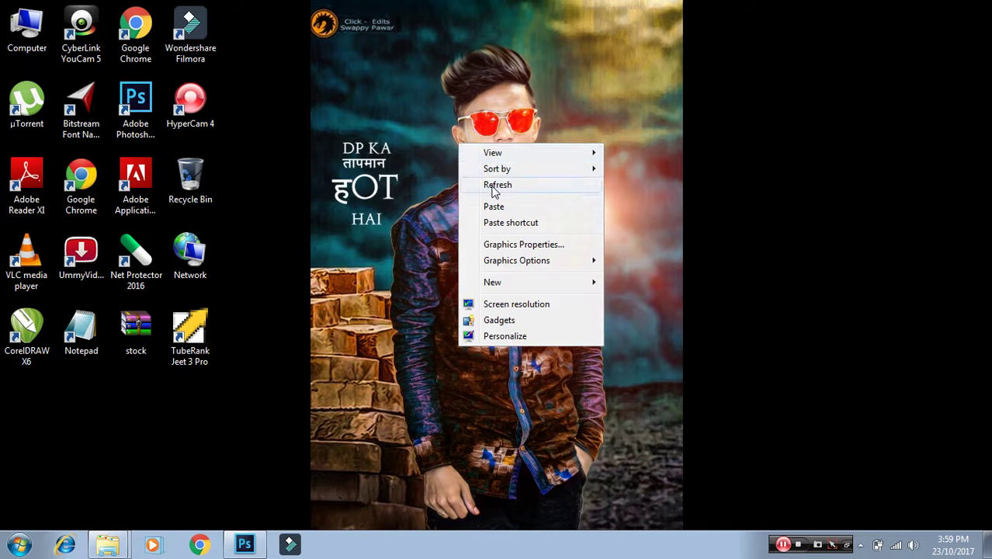
left_click(494, 185)
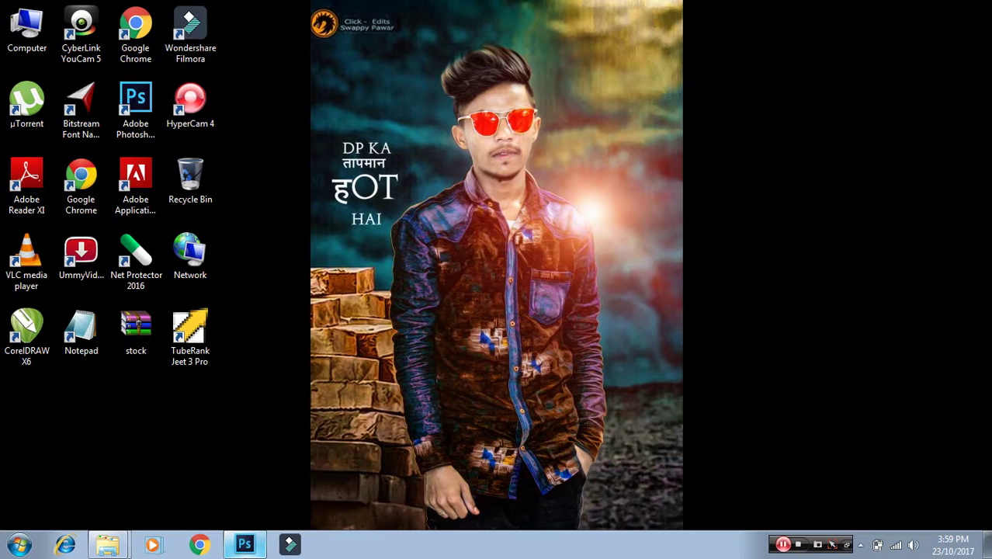
left_click(245, 543)
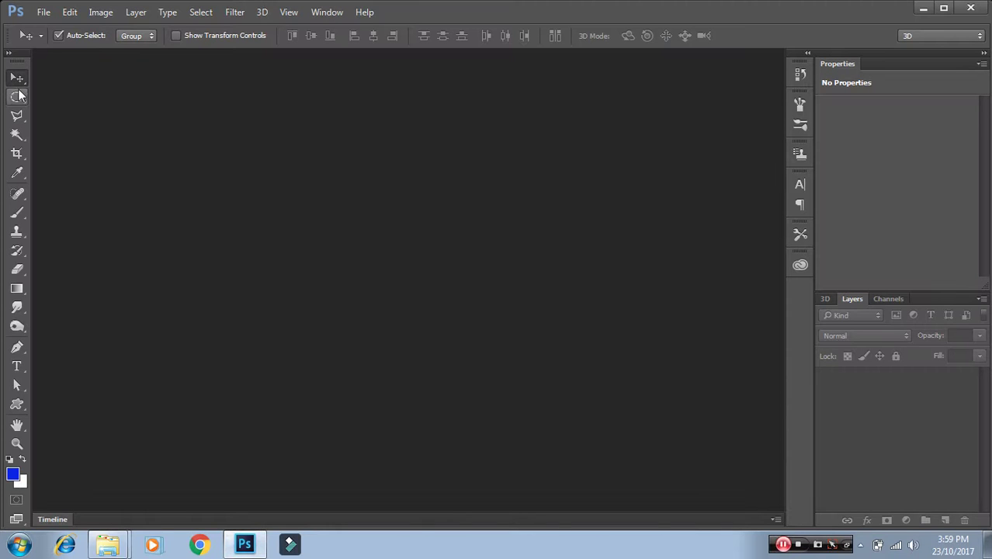
- Start a new document named 'how to use tools in photoshop' using the International Paper preset
left_click(62, 13)
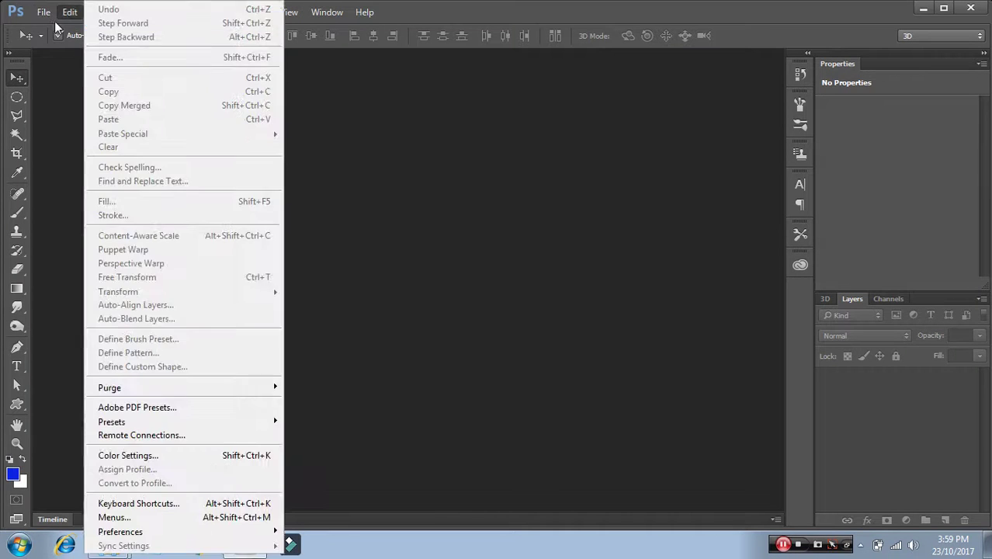
left_click(54, 28)
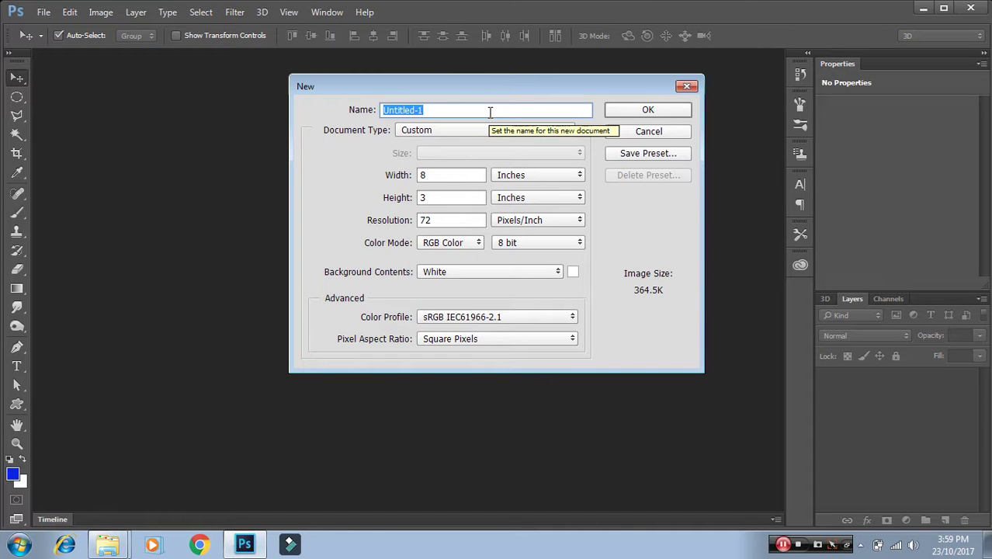
type("how to use tools in photoshop")
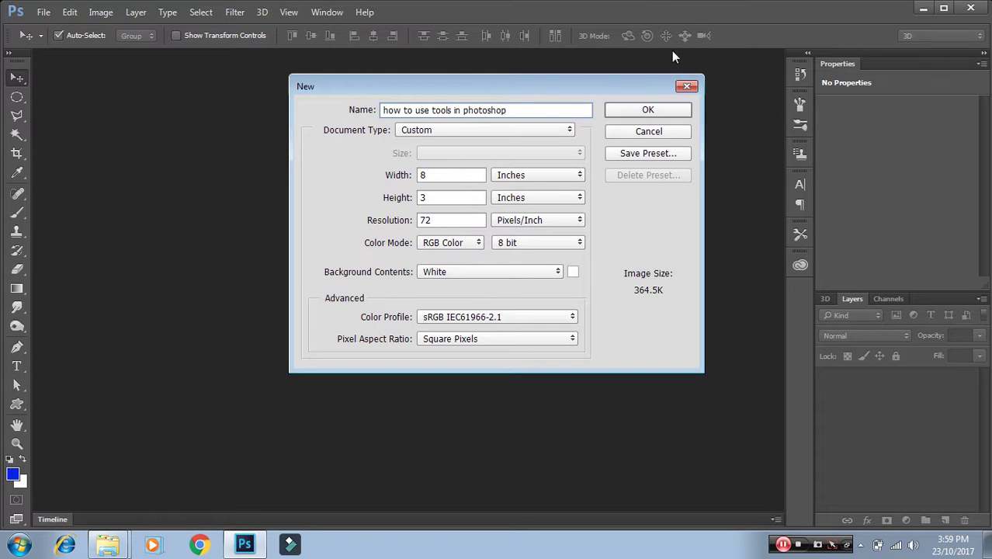
left_click(446, 131)
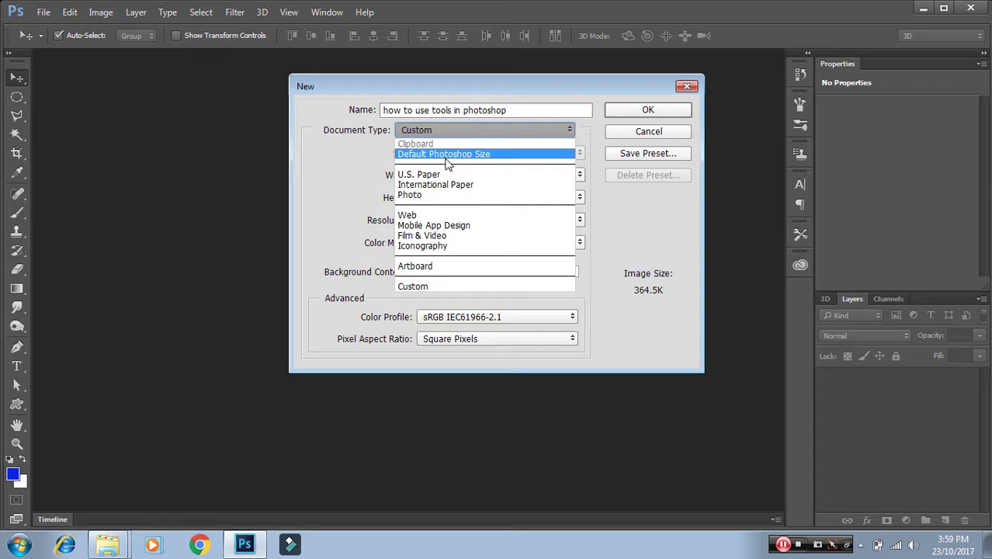
left_click(469, 186)
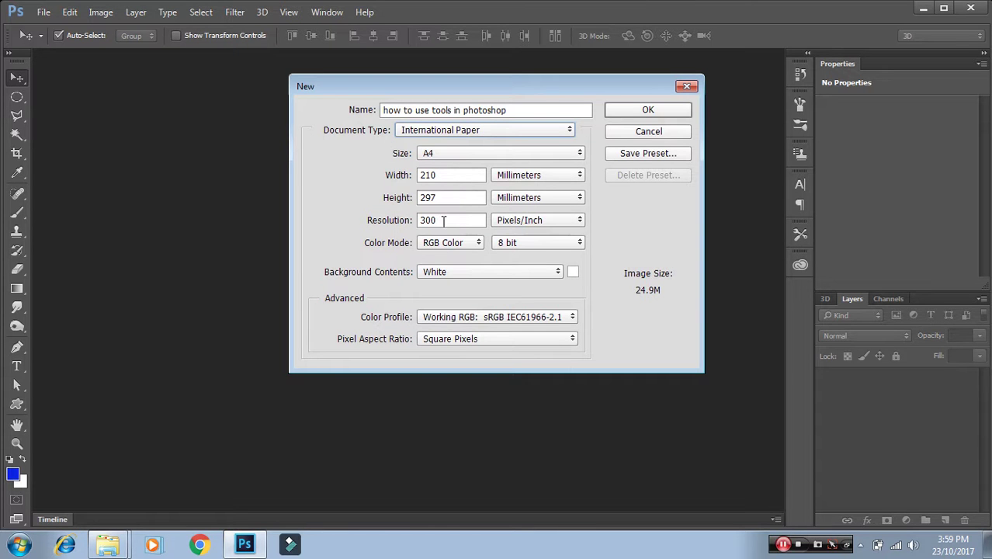
- Keep A4 in millimetres at 300 ppi and RGB Color, and create the document
double_click(444, 220)
double_click(438, 175)
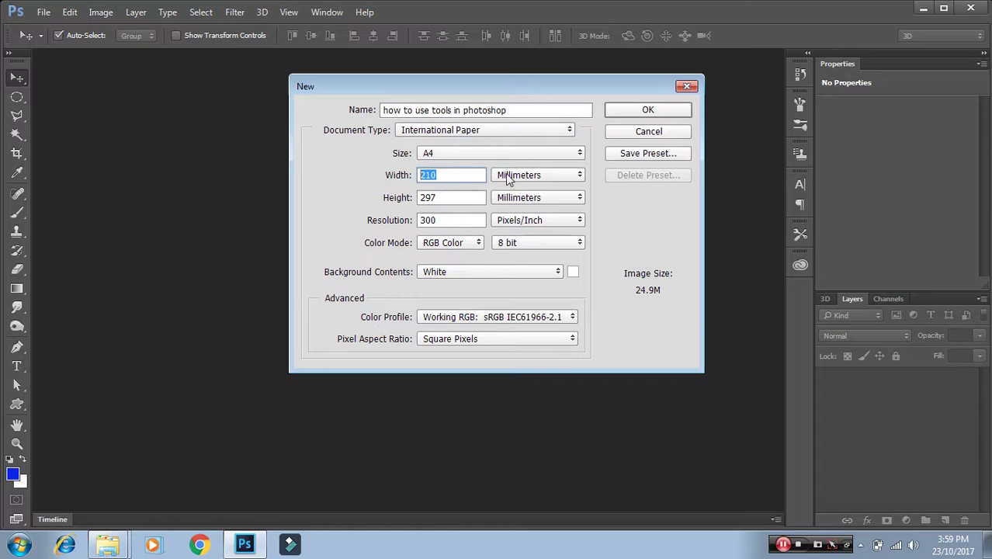
left_click(508, 177)
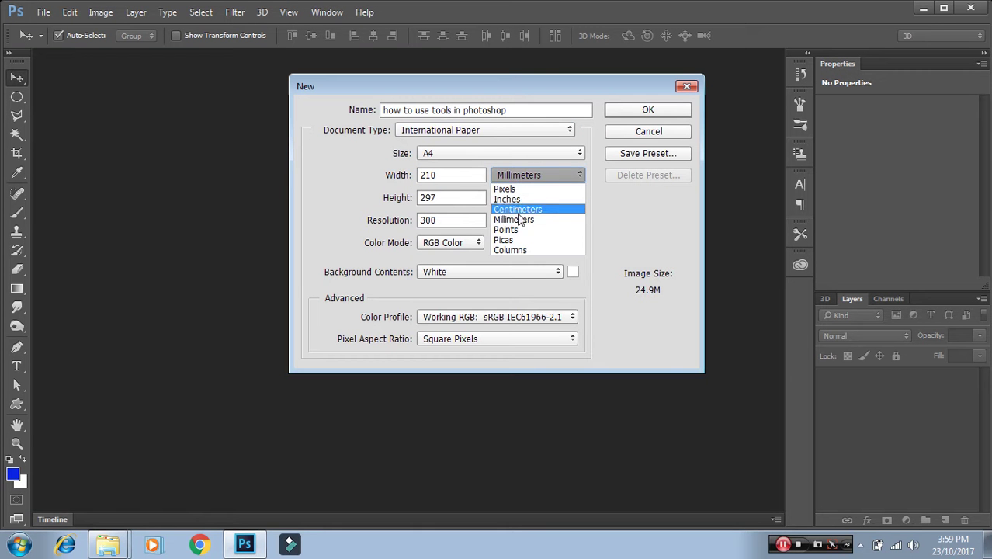
left_click(517, 175)
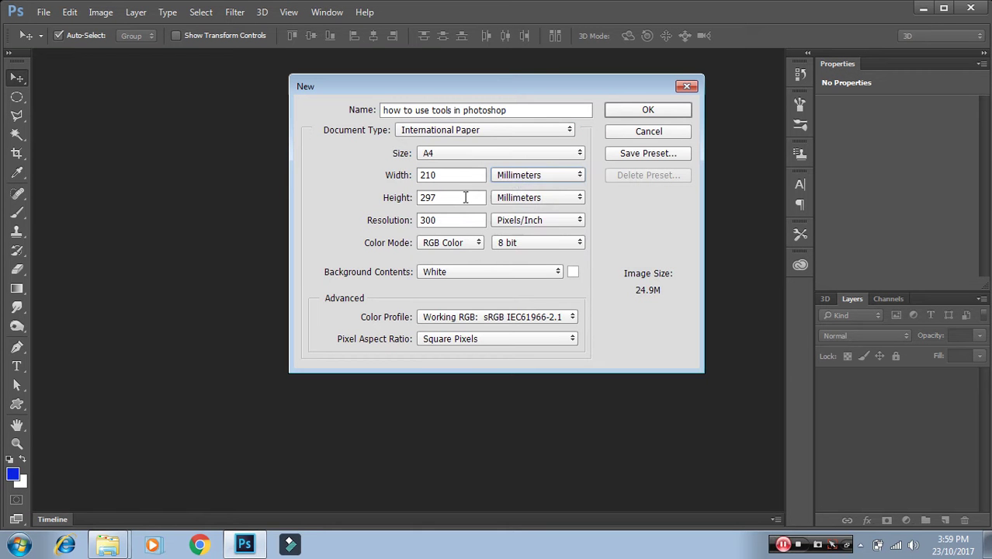
double_click(471, 222)
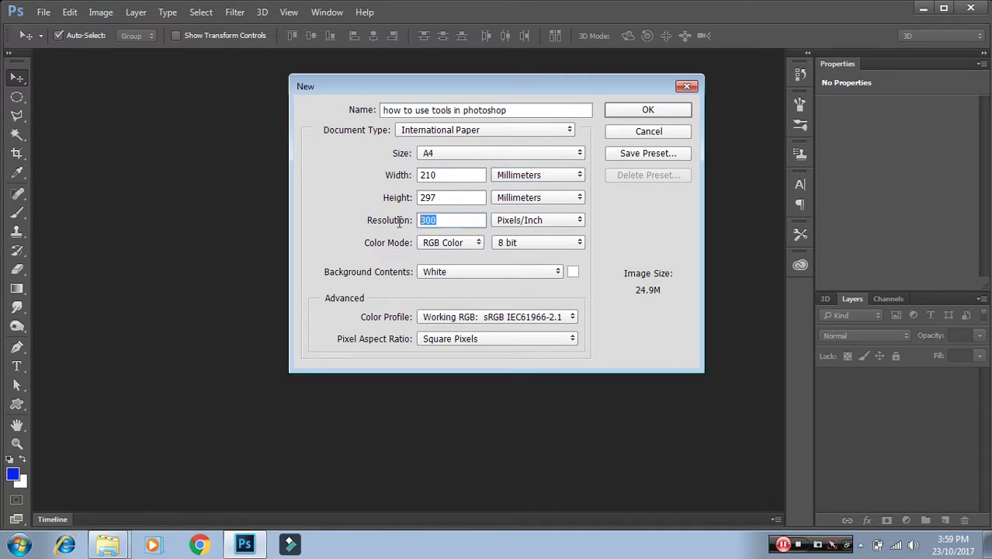
left_click(465, 244)
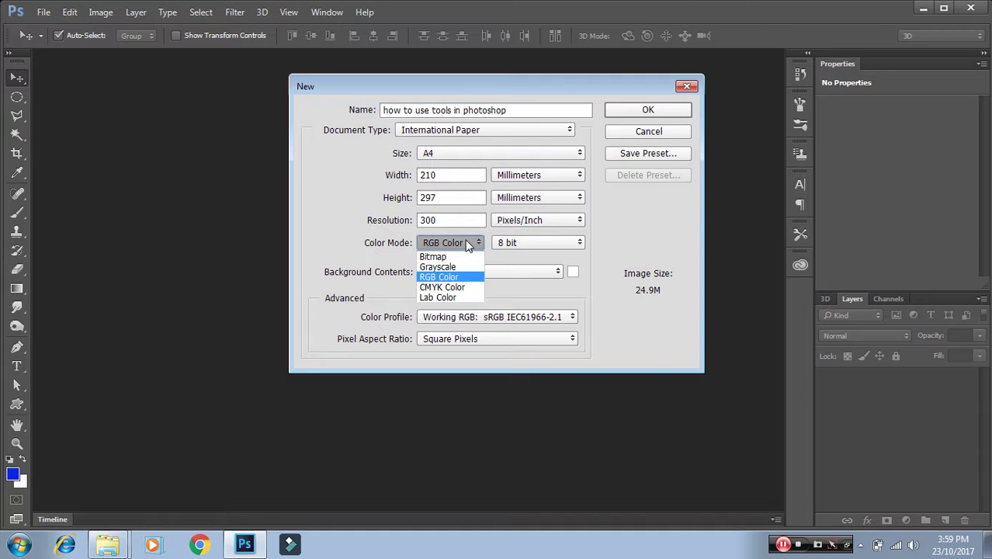
left_click(465, 242)
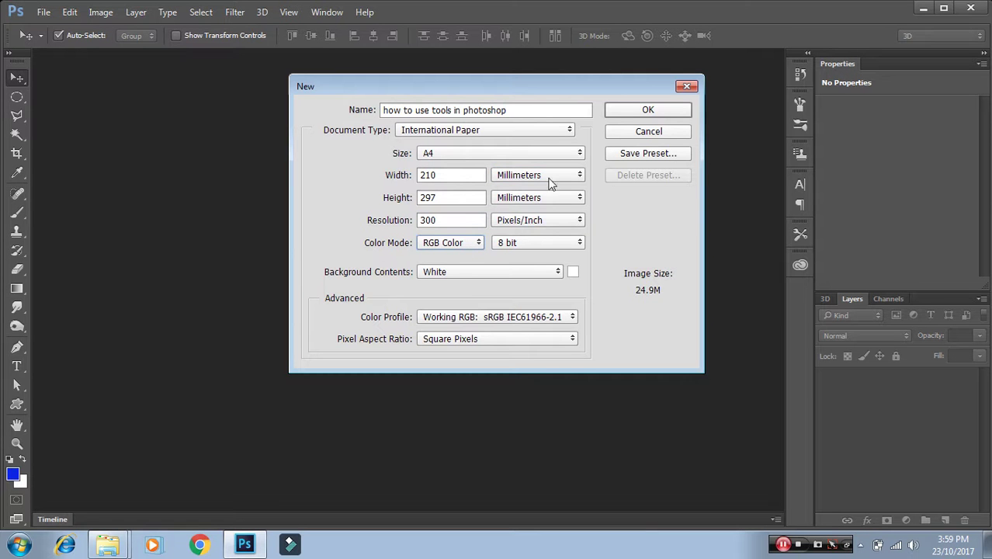
left_click(640, 111)
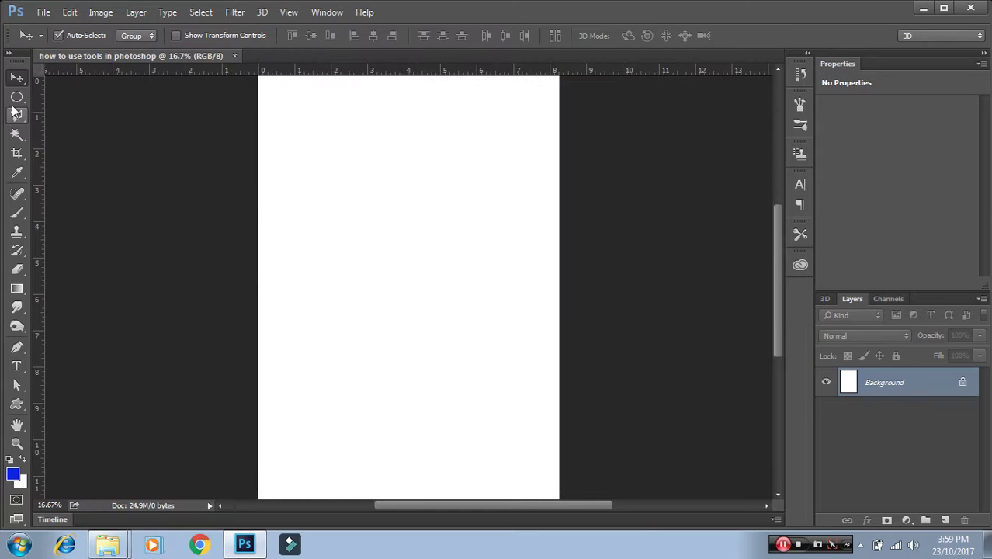
left_click(17, 97)
- Cancel the Ctrl+O Open dialog, browse the File menu, then pick the marquee tool group
left_click(21, 81)
key("ctrl+o")
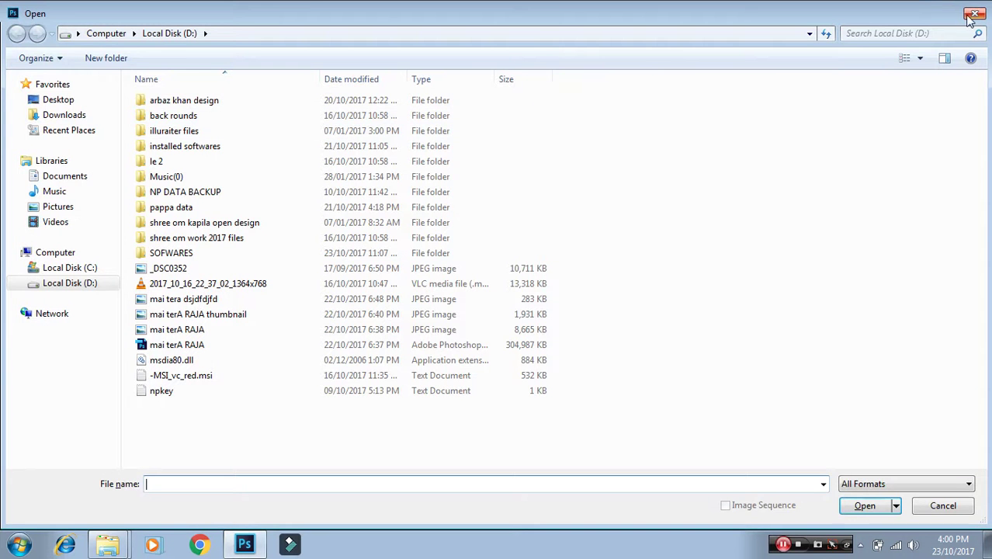
left_click(972, 9)
left_click(44, 12)
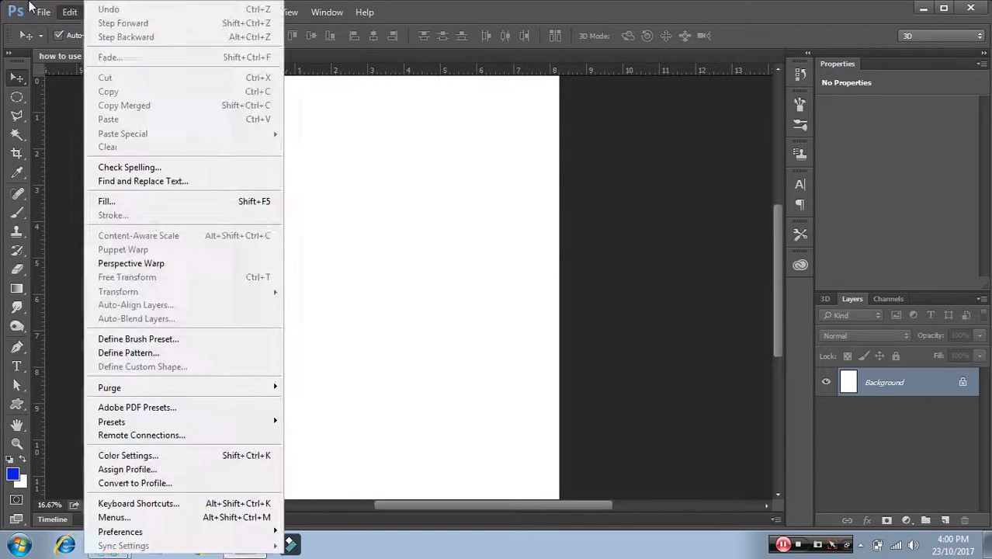
left_click(43, 12)
left_click(16, 99)
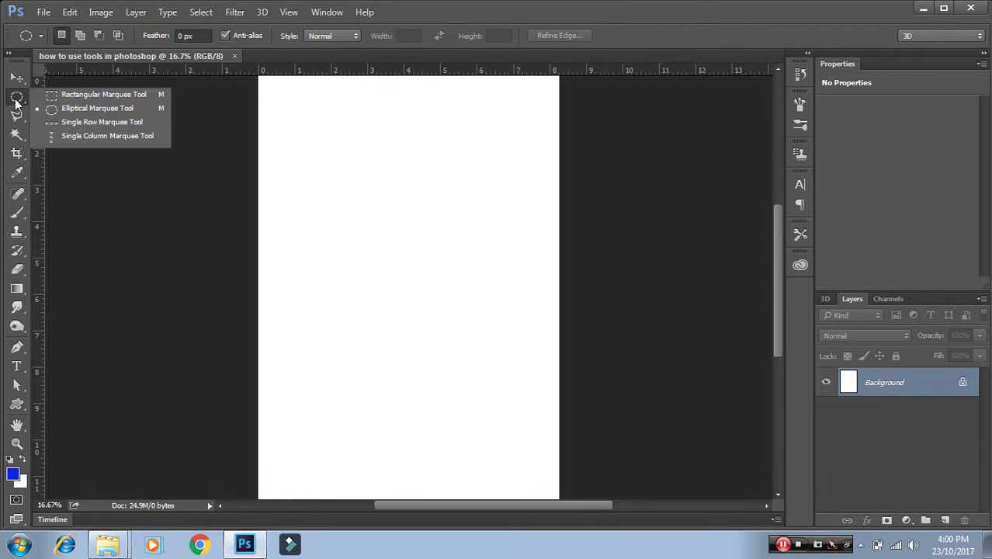
- Add a new layer and draw a rectangular marquee near the page's top-left
left_click(118, 96)
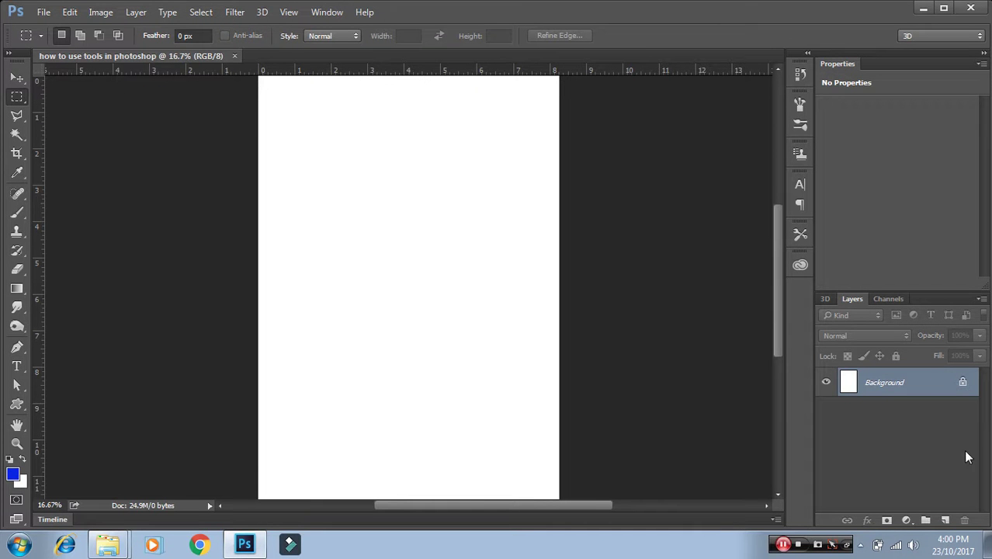
left_click(944, 521)
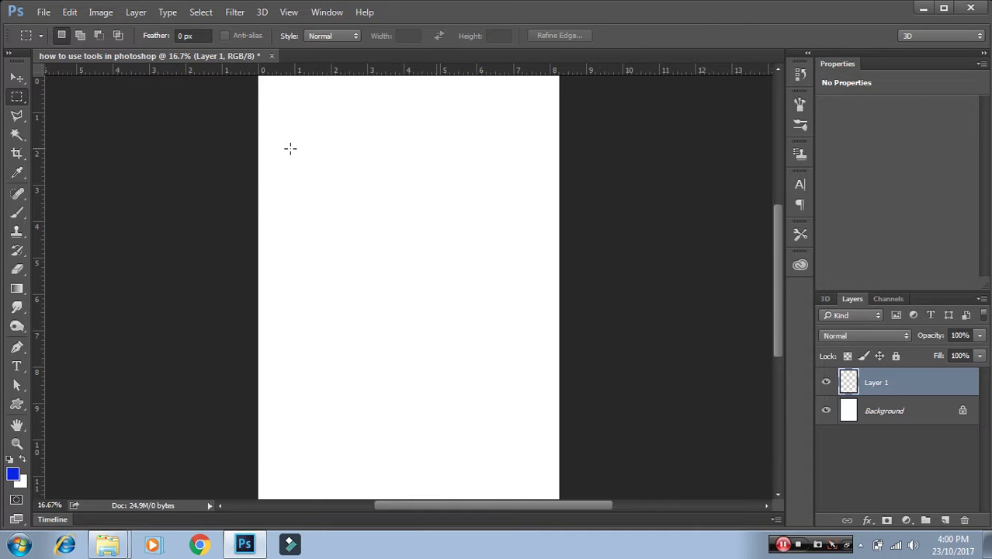
mouse_move(290, 146)
left_mouse_down()
mouse_move(405, 208)
mouse_move(410, 220)
mouse_move(382, 227)
mouse_move(392, 229)
left_mouse_up()
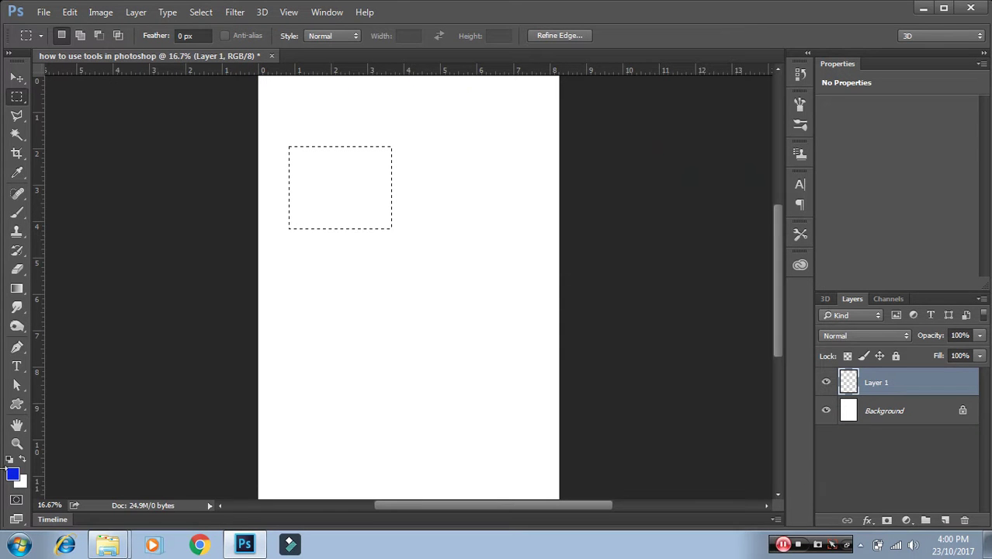
- Fill the selection with saturated blue, deselect, and move the rectangle toward the top-left corner
left_click(13, 473)
left_click_drag(708, 160, 808, 106)
left_click(905, 122)
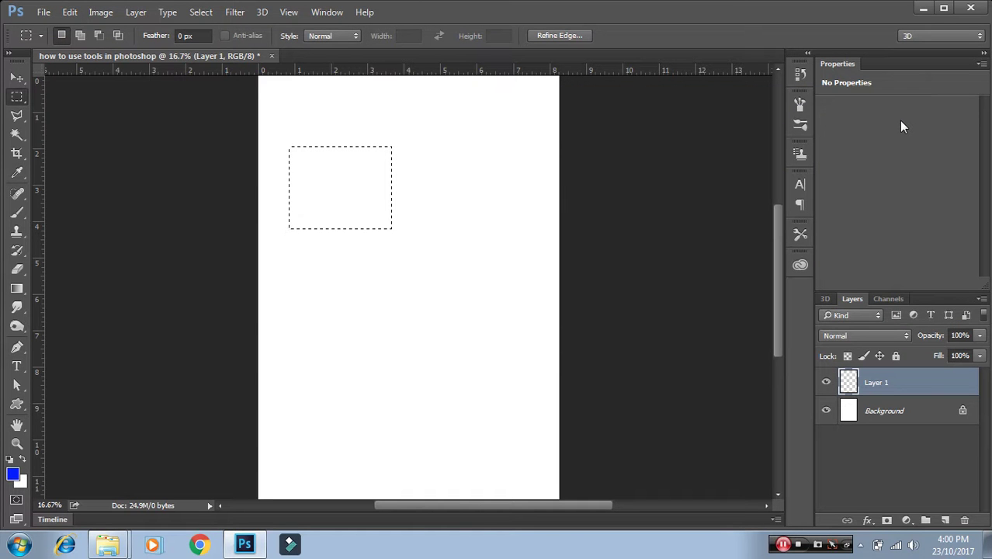
key("alt+BackSpace")
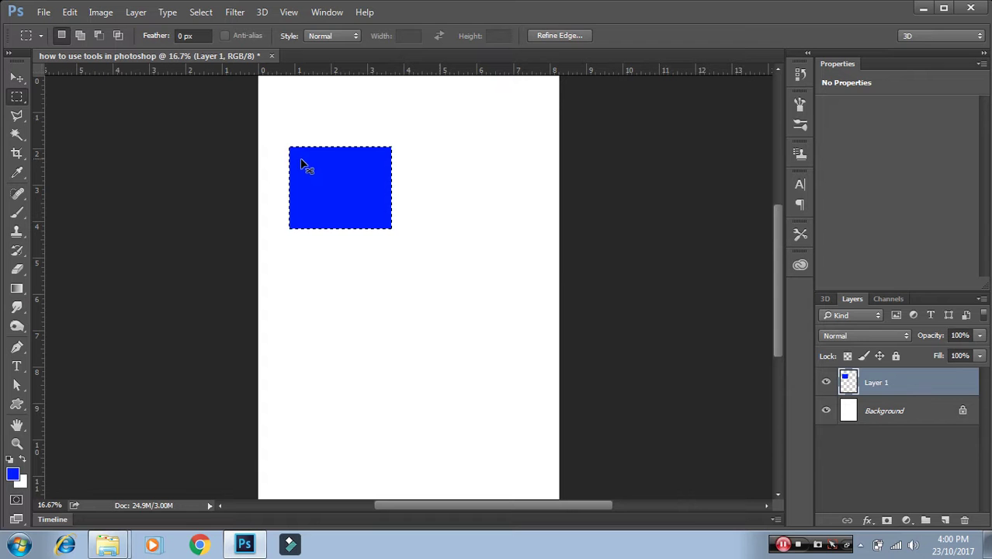
key("ctrl+d")
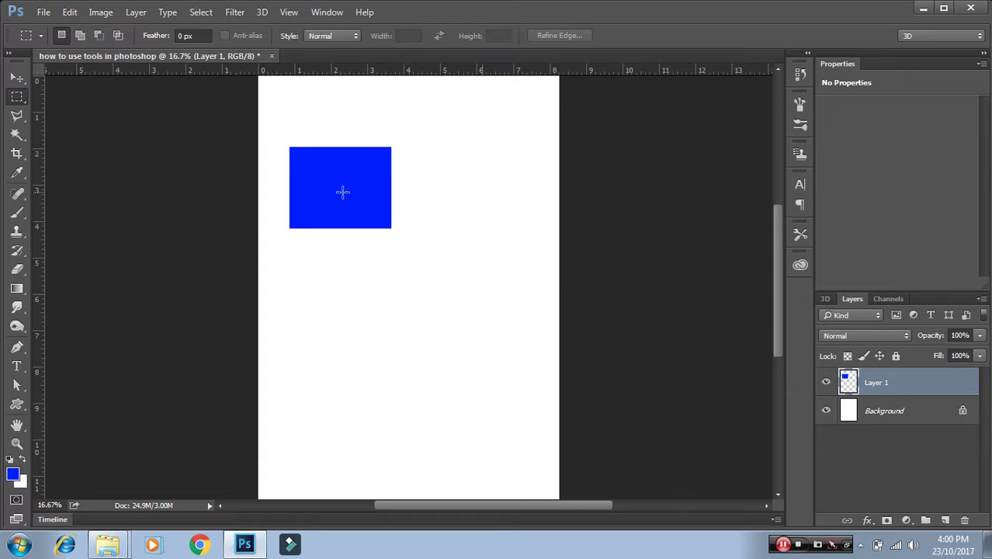
key("v")
left_click_drag(309, 177, 293, 125)
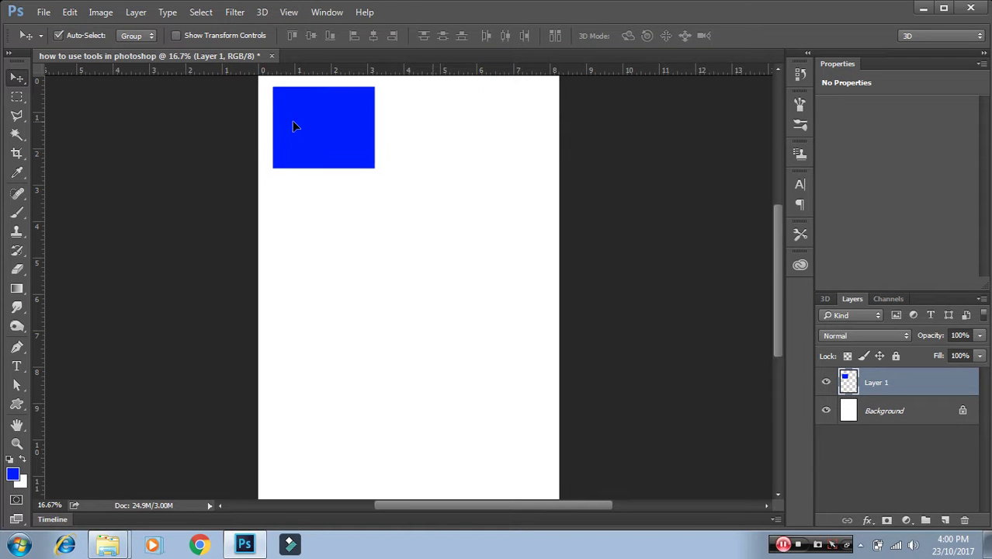
- Draw an elliptical circle selection over the blue rectangle's lower-right corner
left_click(17, 96)
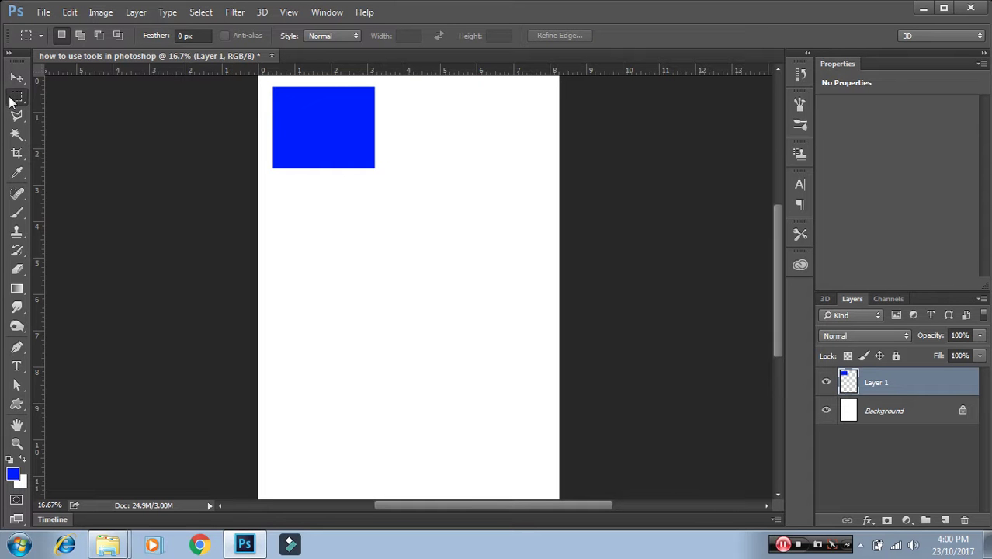
right_click(17, 98)
left_click(69, 113)
left_click_drag(305, 125, 349, 166)
left_click_drag(406, 207, 410, 225)
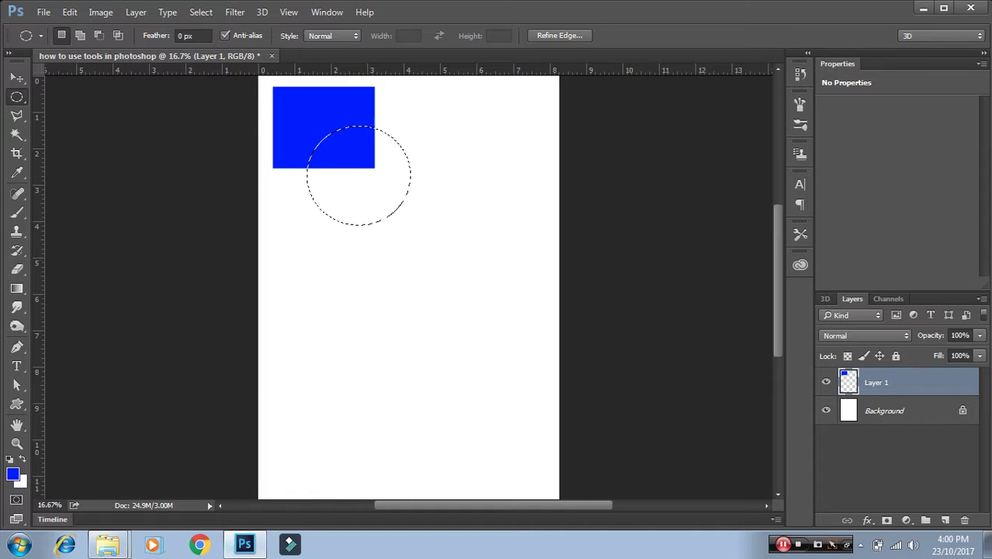
- Fill the circle with bright yellow and deselect
left_click(12, 474)
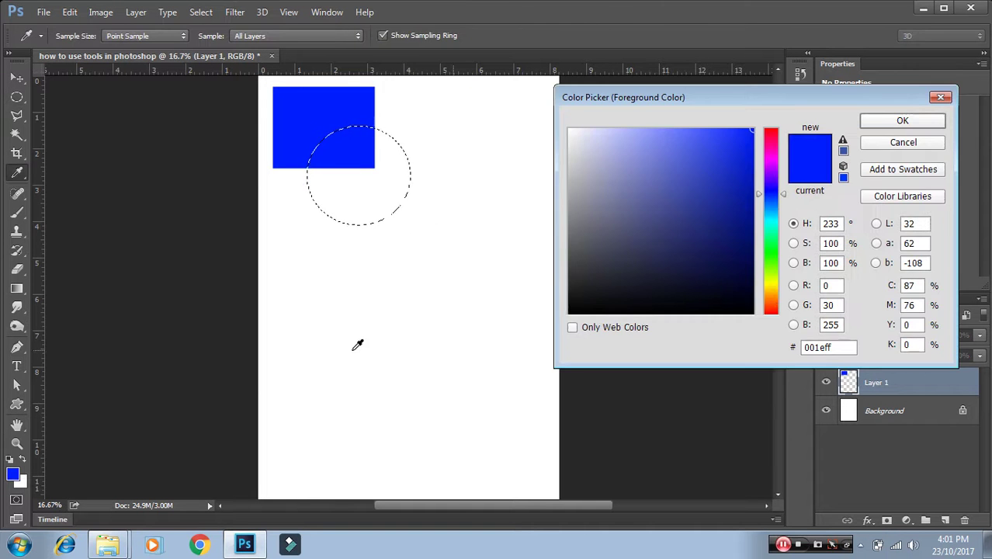
left_click(771, 288)
left_click_drag(771, 287, 770, 285)
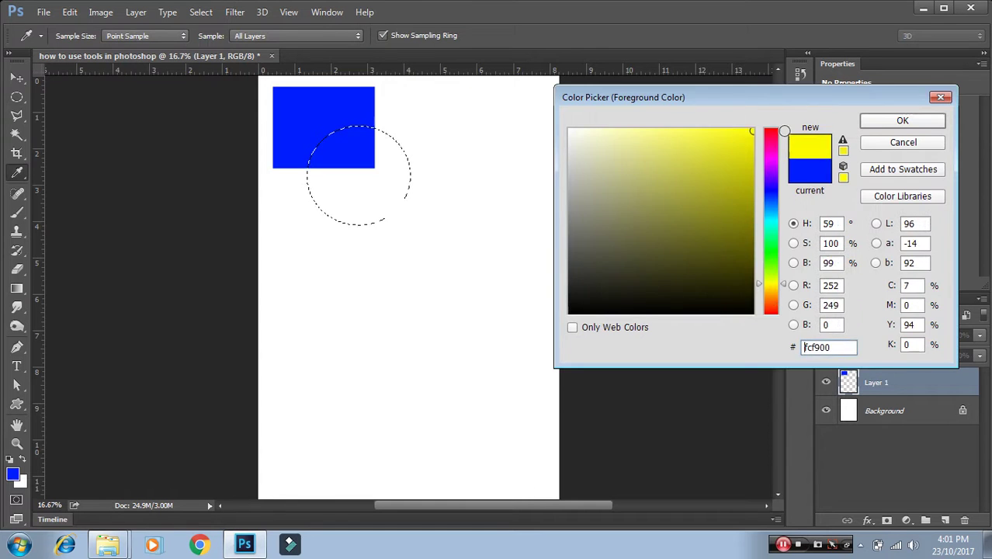
left_click(902, 120)
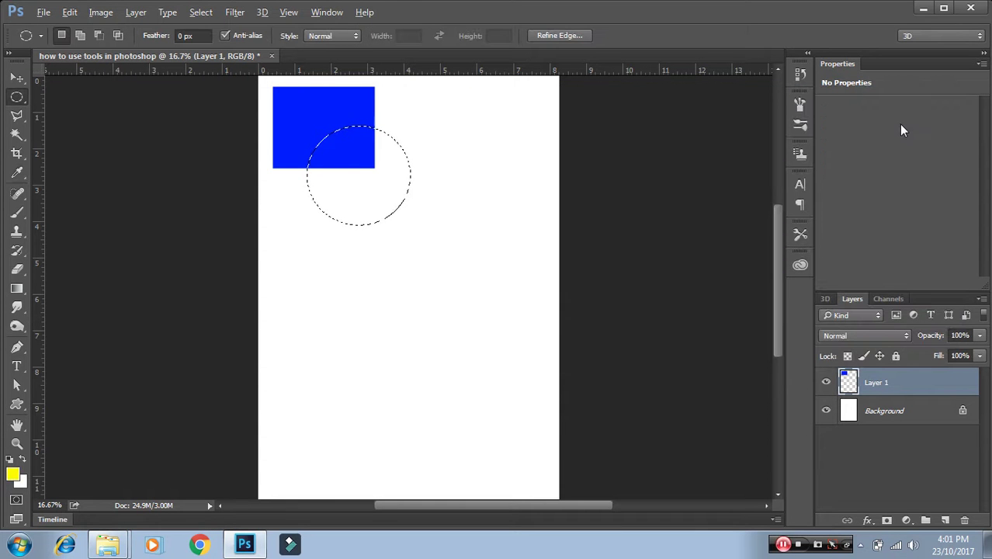
key("alt+BackSpace")
key("ctrl+d")
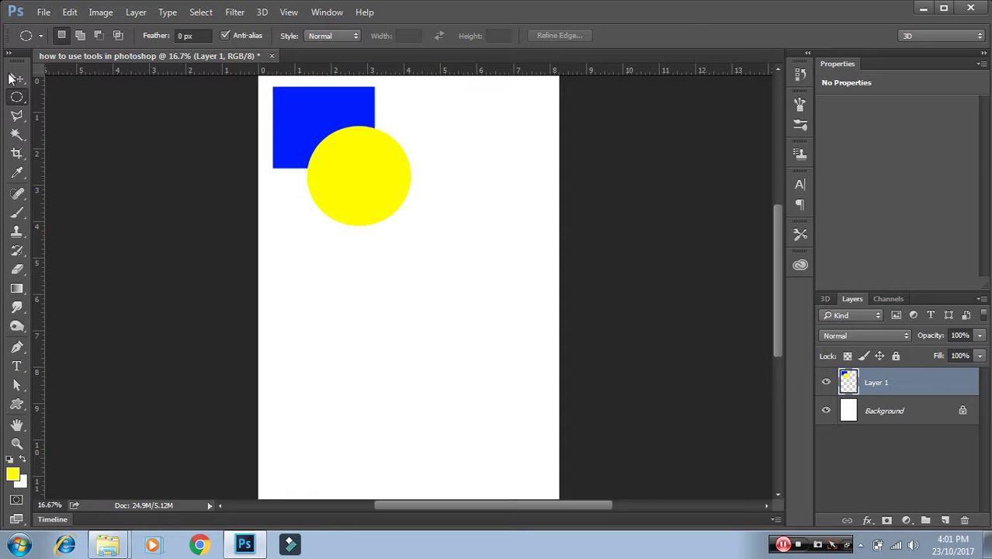
left_click(17, 78)
- Undo the accidental shift, then select the yellow circle and delete it from Layer 1
left_click_drag(272, 93, 282, 96)
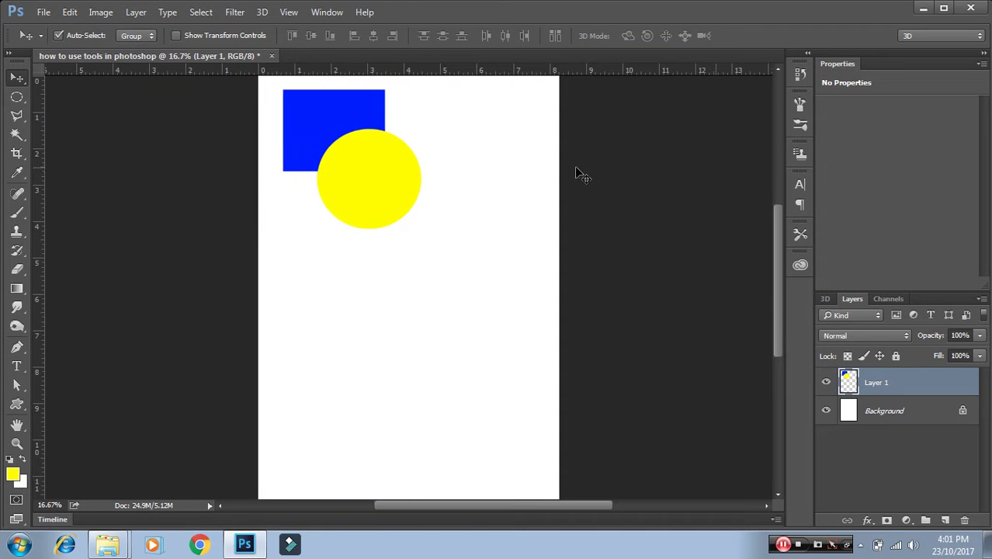
key("ctrl")
key("ctrl+z")
left_click(904, 373, "ctrl")
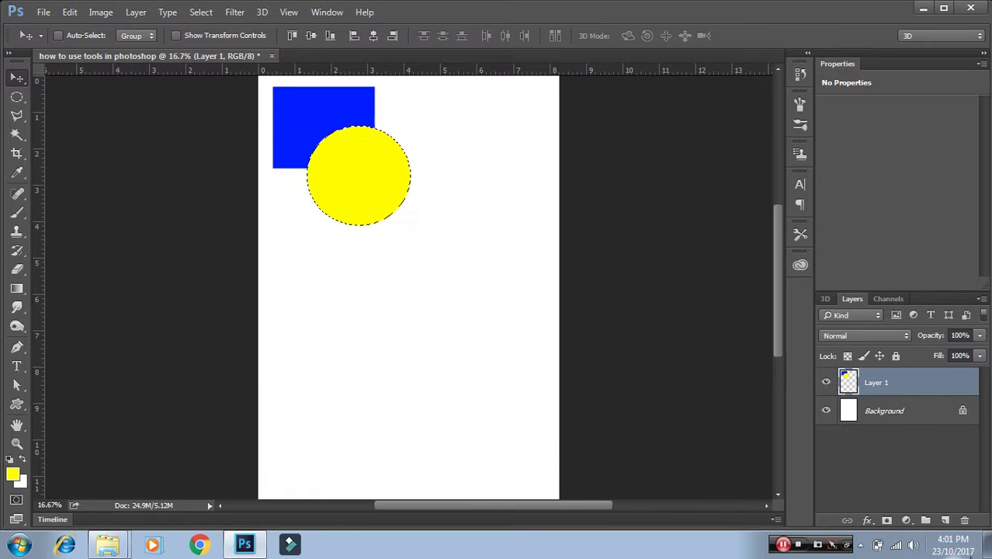
key("Delete")
- Refill the circle yellow on new Layer 2 and move it beside the rectangle, tops aligned
left_click(946, 524)
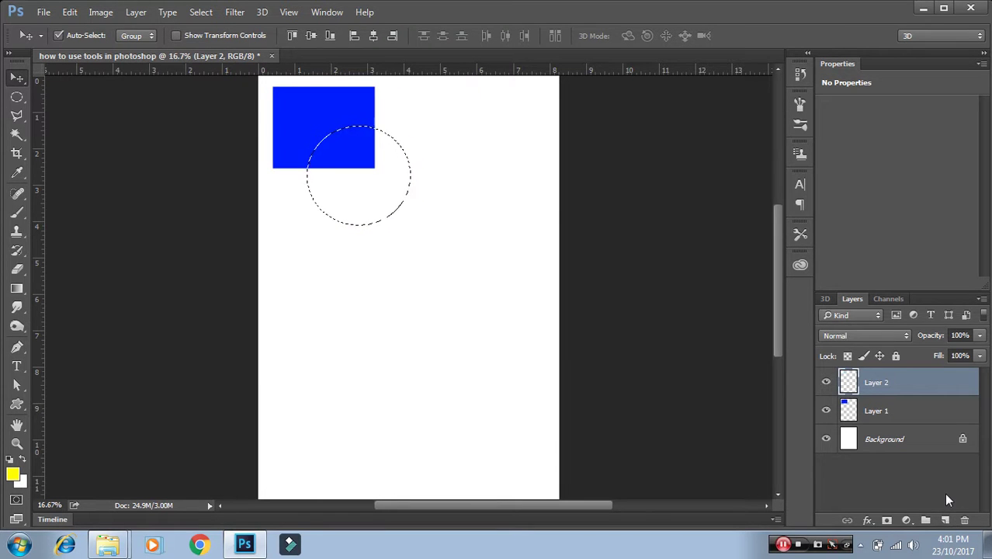
key("alt+BackSpace")
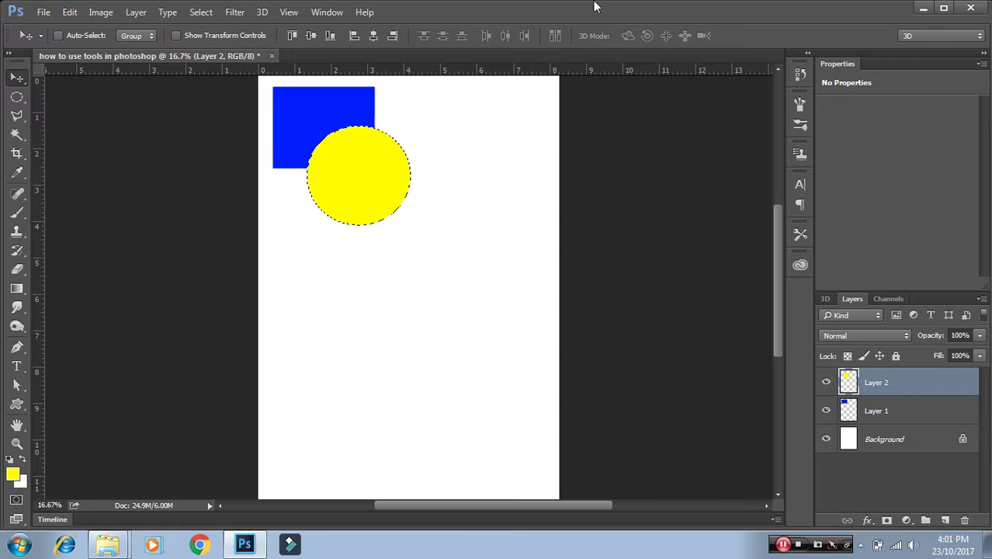
key("ctrl+d")
mouse_move(367, 202)
left_mouse_down()
mouse_move(447, 172)
mouse_move(458, 142)
left_mouse_up()
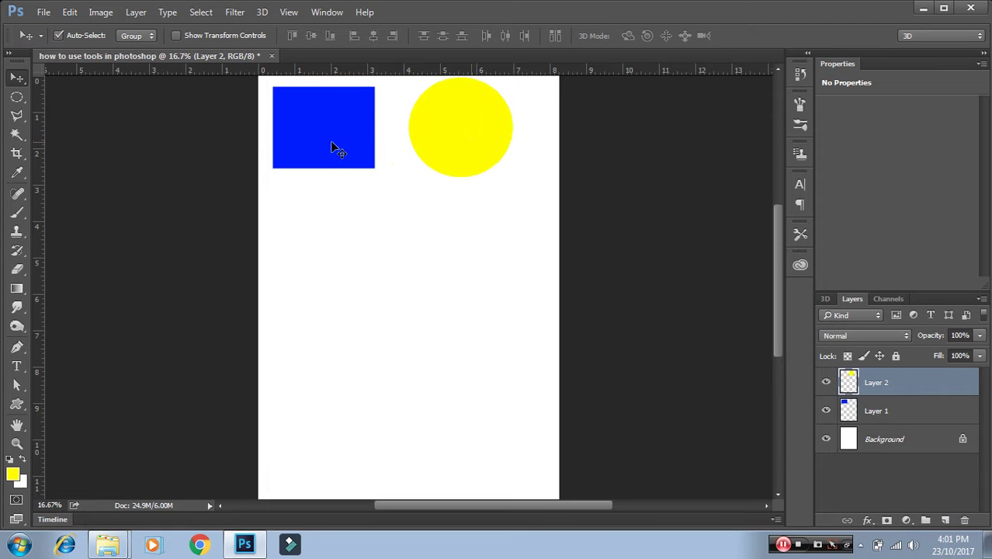
left_click_drag(335, 148, 337, 144)
left_click_drag(513, 128, 480, 133)
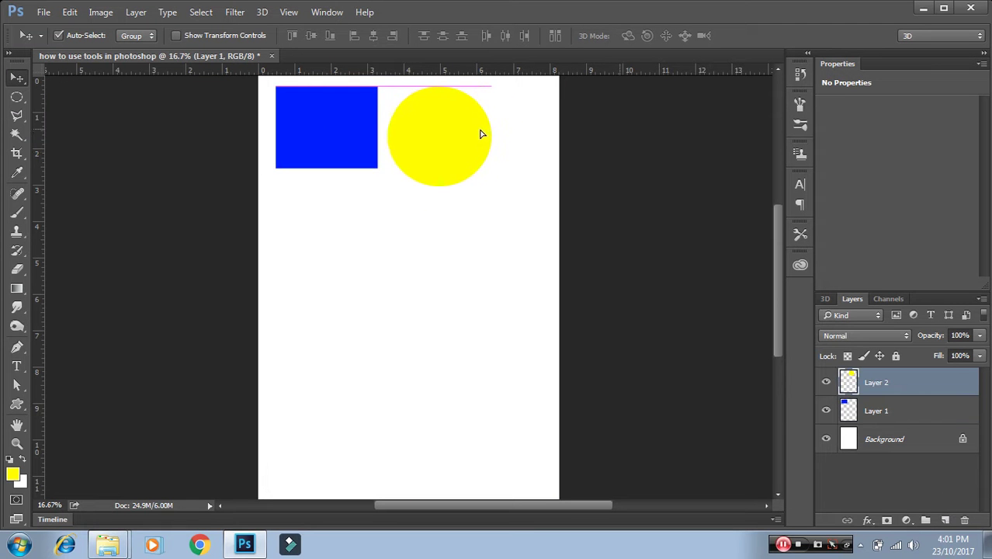
left_click(16, 118)
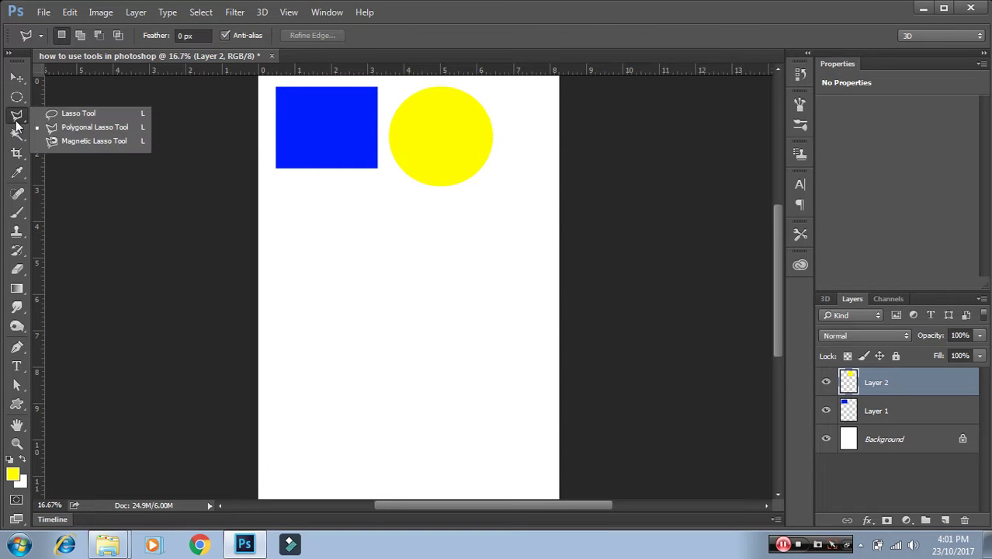
- Lasso-select the yellow circle's lower part, undoing an accidental move of the pixels
left_click(78, 114)
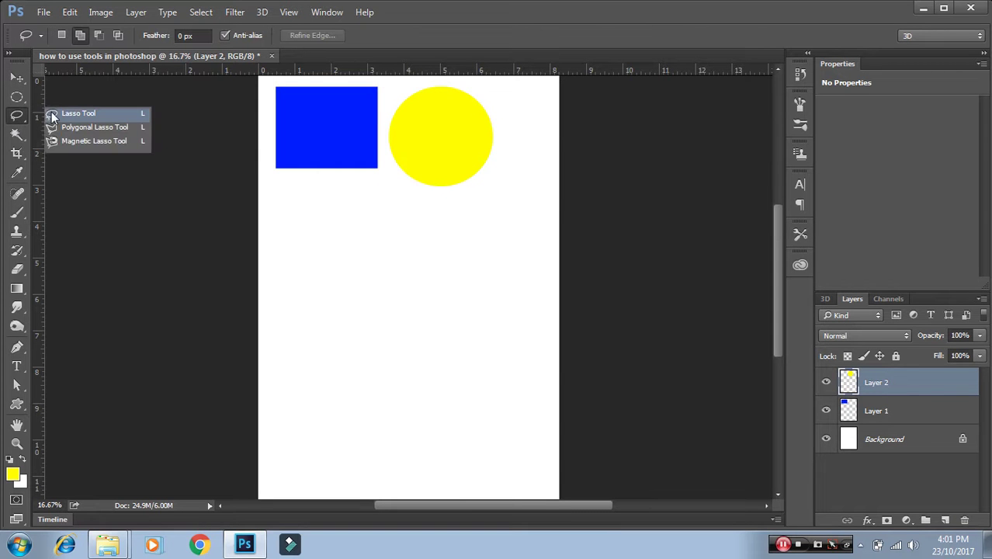
mouse_move(332, 109)
left_mouse_down()
mouse_move(384, 168)
mouse_move(303, 133)
mouse_move(266, 201)
left_mouse_up()
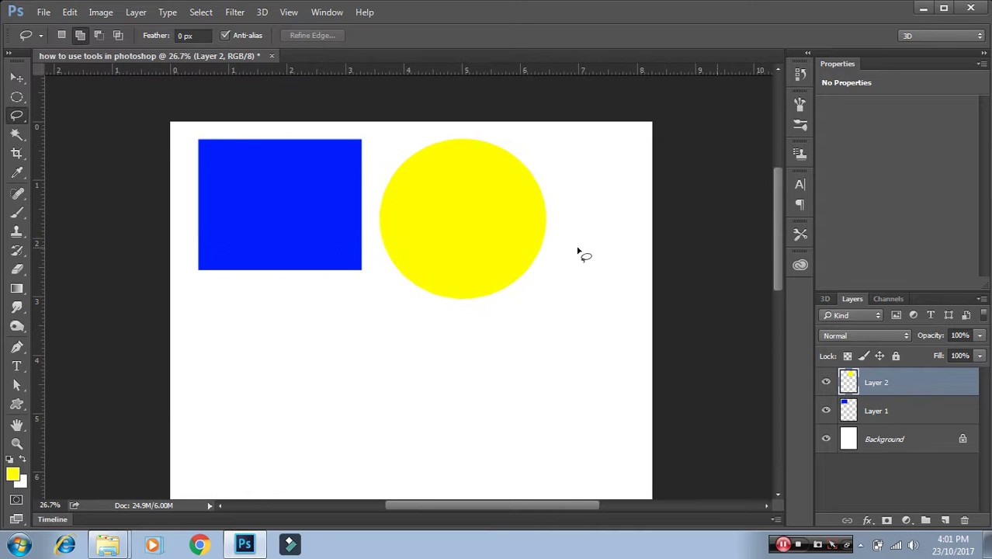
mouse_move(575, 238)
left_mouse_down()
mouse_move(375, 236)
mouse_move(464, 350)
mouse_move(582, 230)
left_mouse_up()
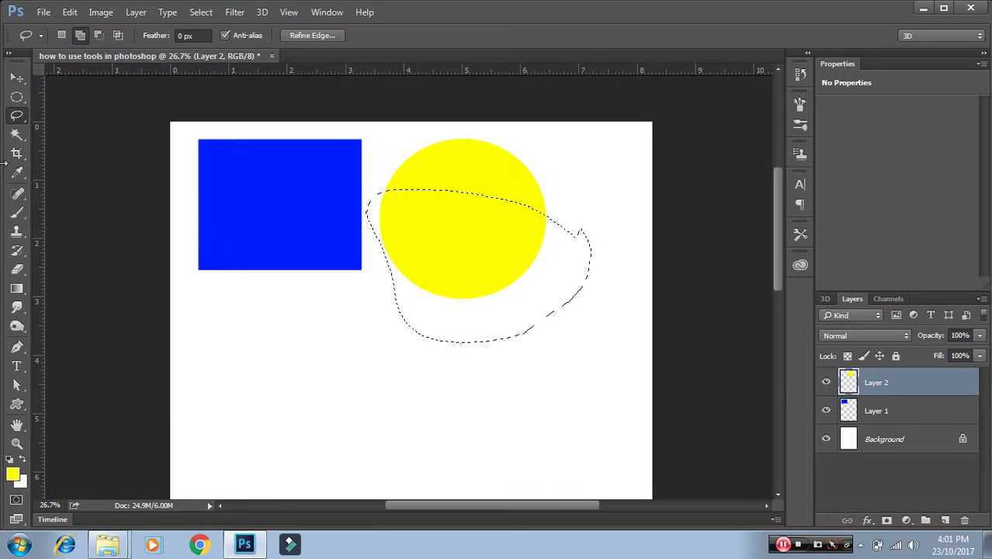
left_click(17, 78)
left_click_drag(420, 268, 399, 305)
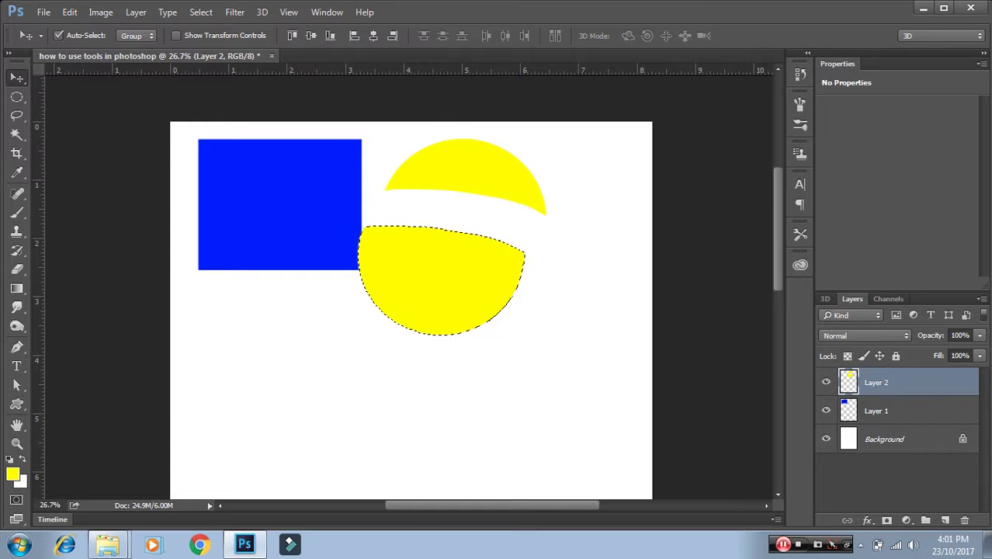
key("ctrl+z")
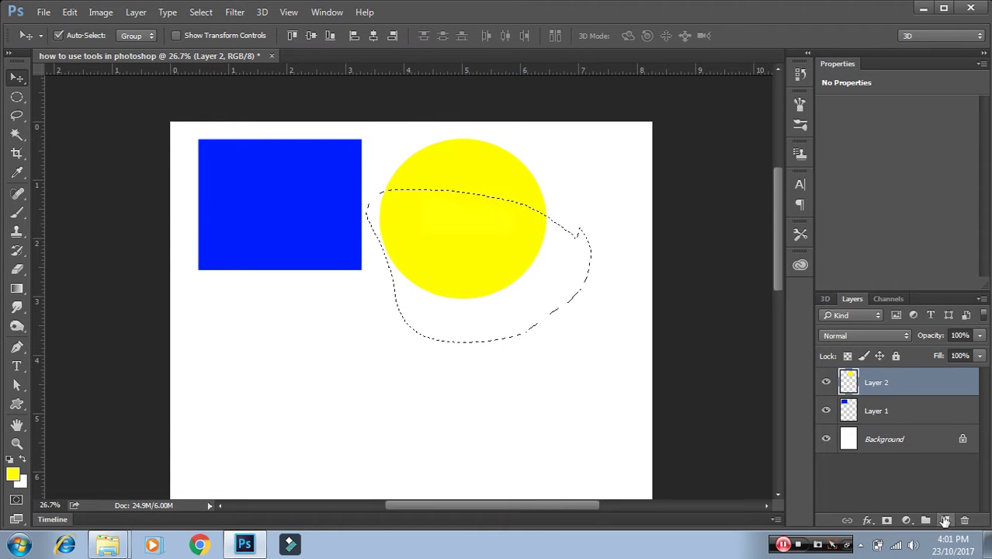
- Copy the selected piece to Layer 3 with Ctrl+J and move it below the circle
key("ctrl")
key("ctrl+j")
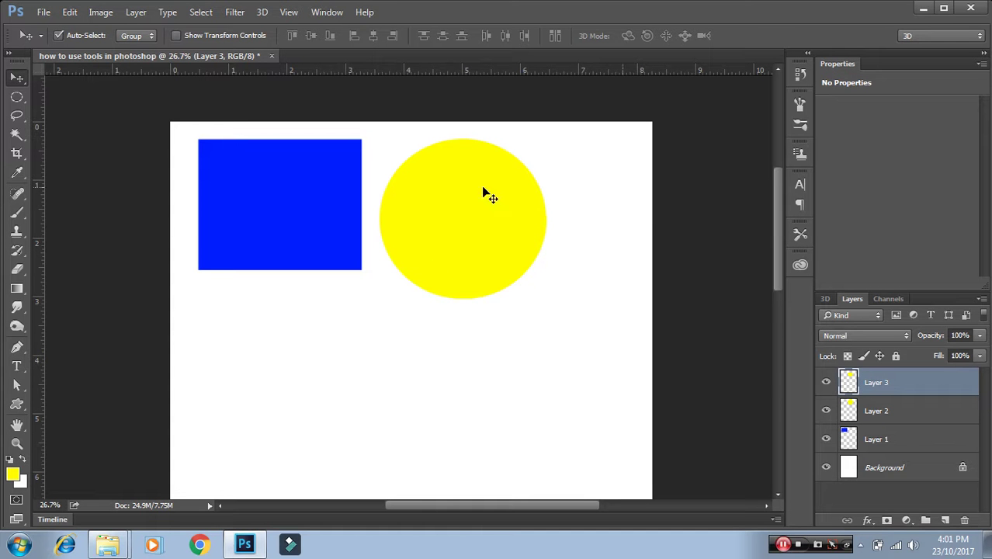
left_click_drag(449, 281, 439, 404)
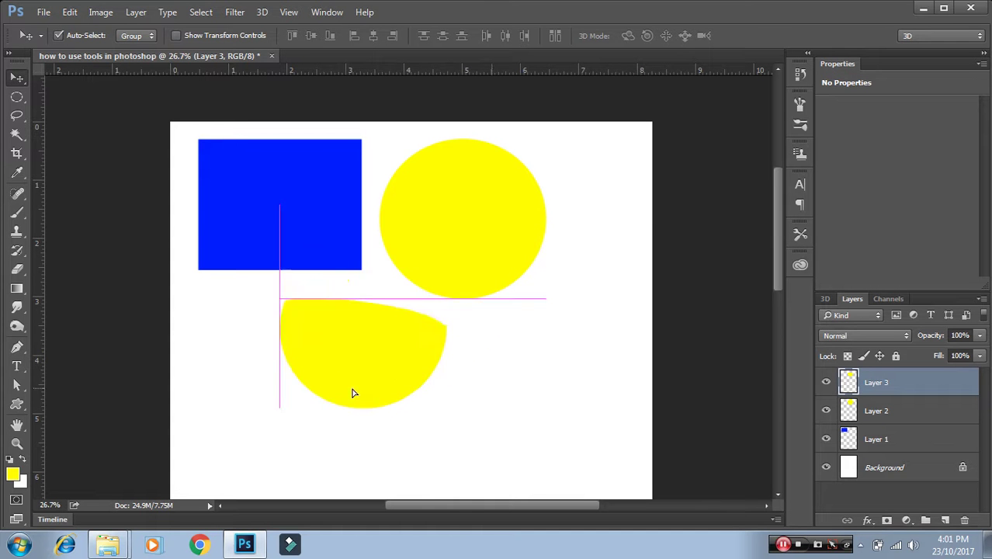
left_click_drag(318, 208, 321, 128)
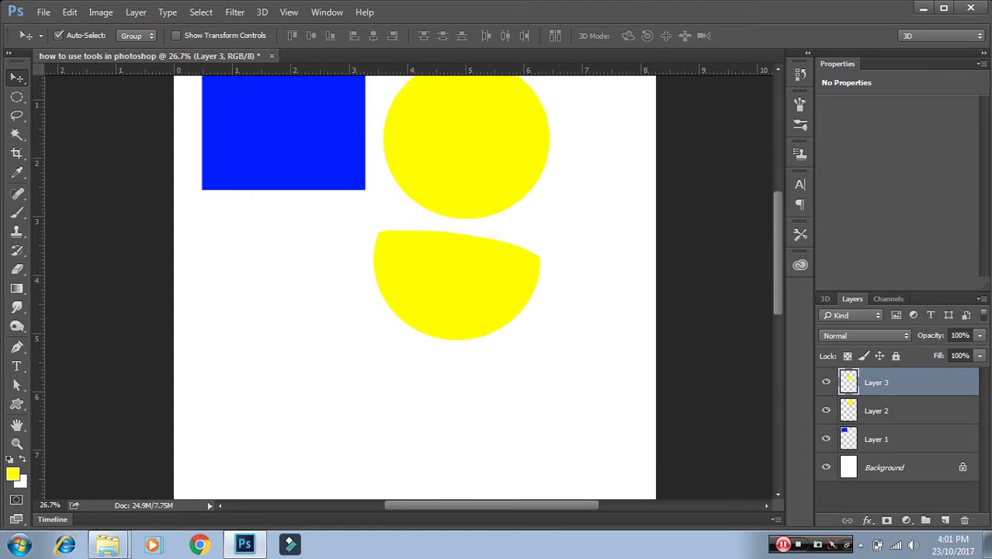
left_click(17, 118)
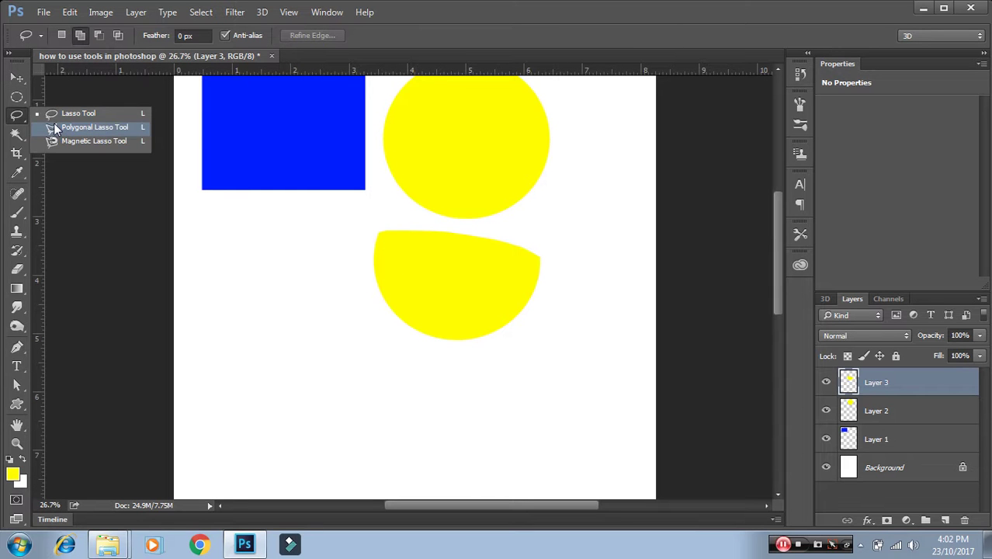
left_click(53, 124)
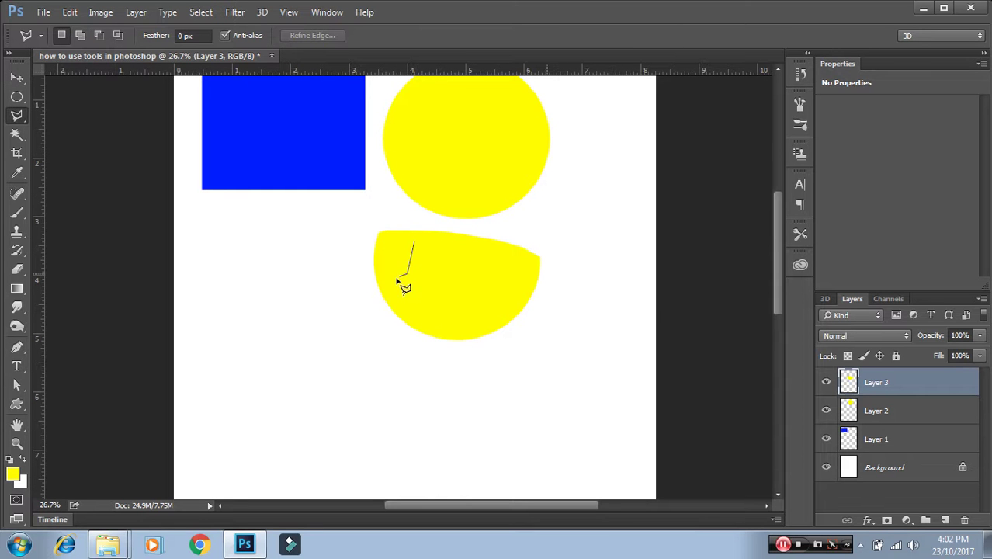
left_click(359, 339)
left_click(426, 298)
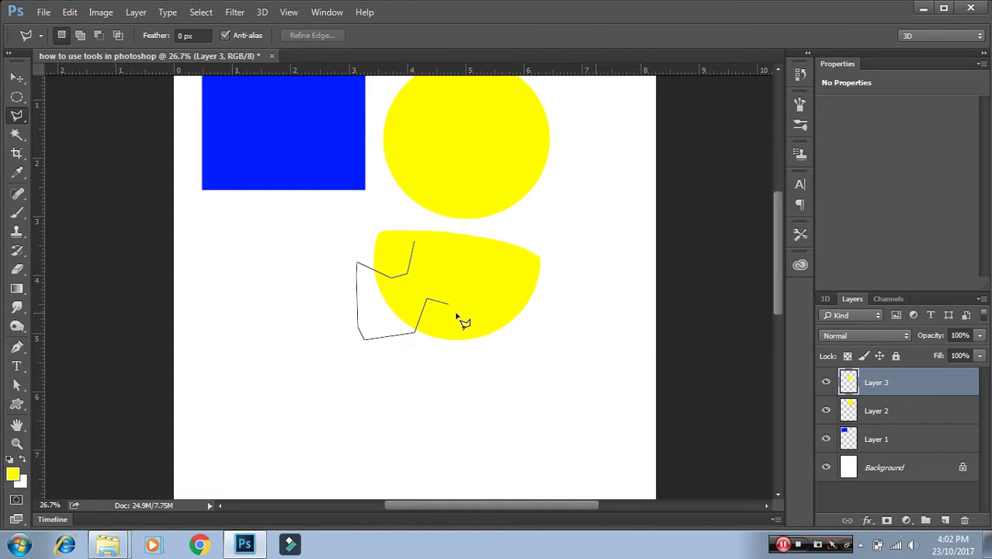
left_click(458, 376)
left_click(514, 359)
left_click(567, 292)
left_click(550, 232)
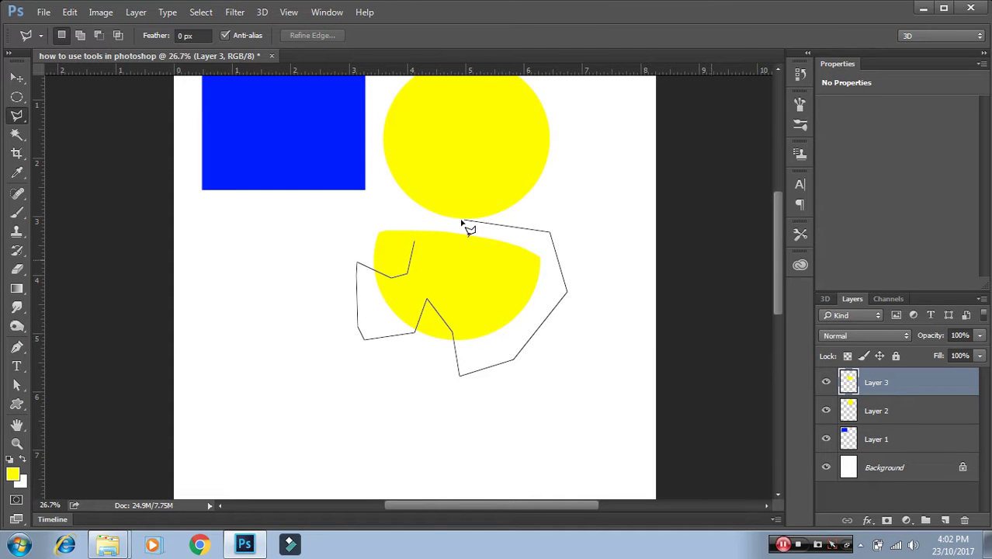
double_click(417, 246)
key("ctrl+d")
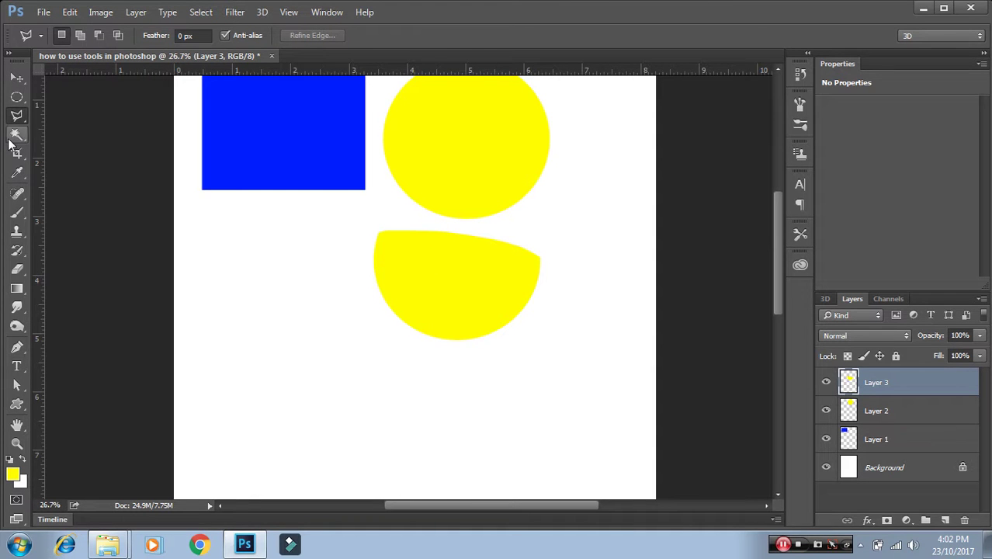
left_click(10, 139)
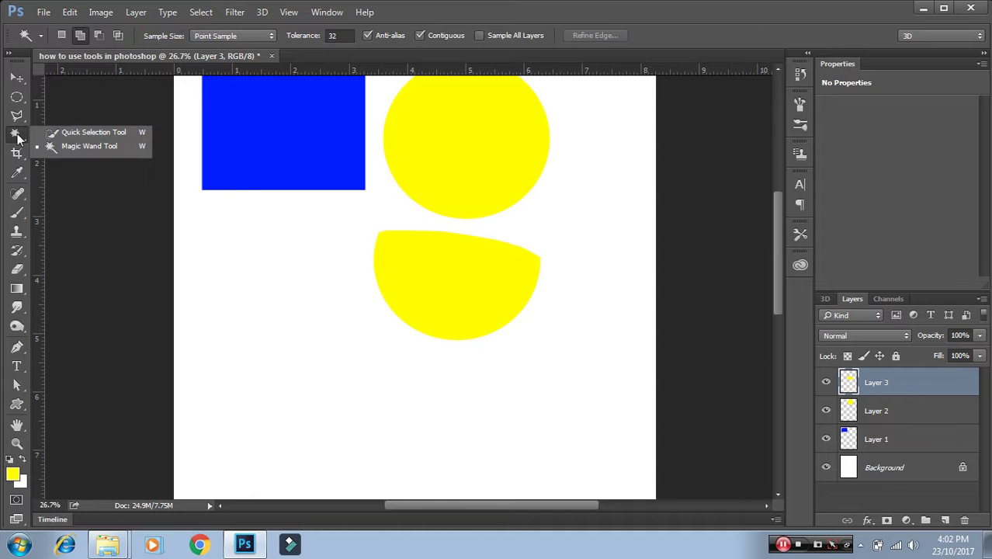
left_click(17, 78)
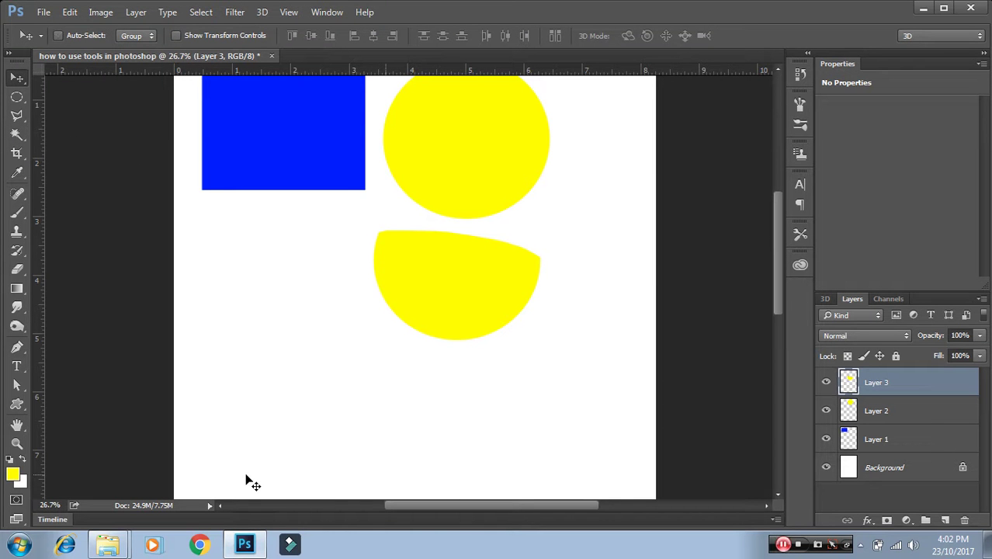
- Open the _DSC0352 photo and minimize the Adobe Application Manager pop-up
key("ctrl+o")
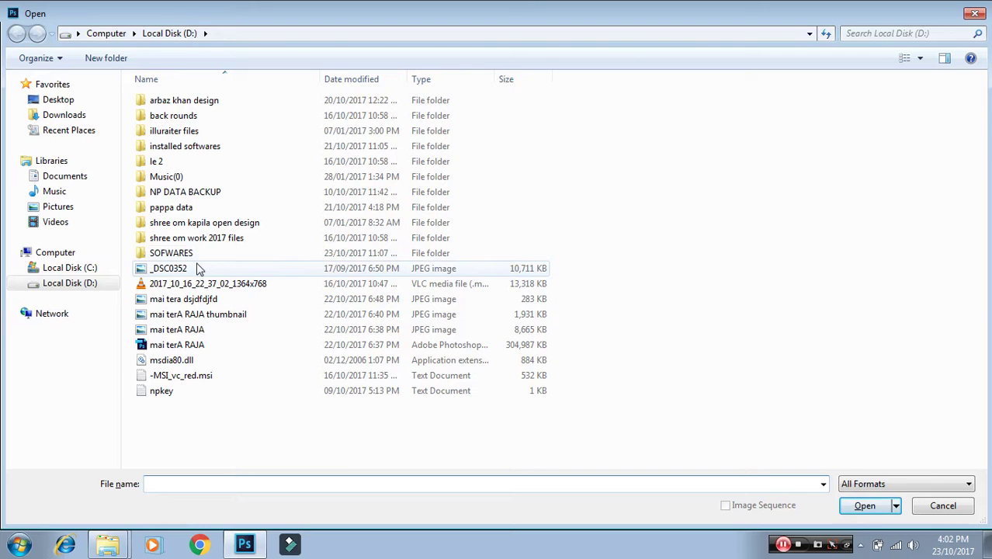
double_click(198, 268)
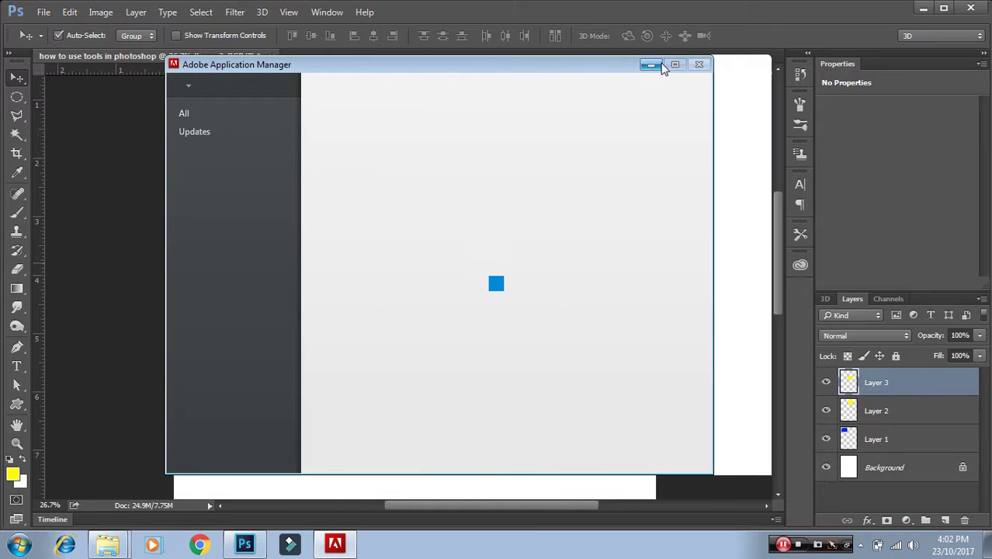
left_click(652, 64)
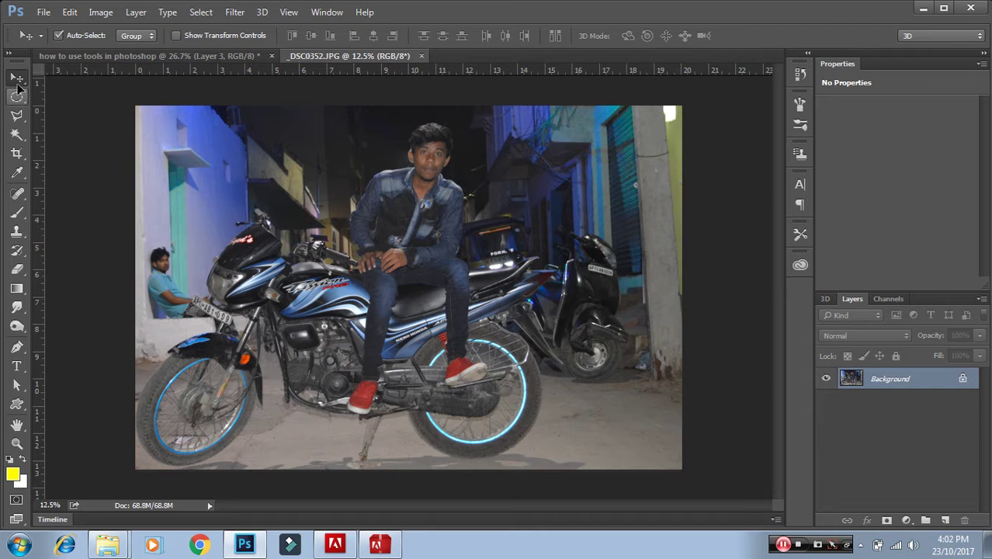
- Dismiss the locked-layer error and switch to the Magic Wand, zooming in slightly
left_click(17, 95)
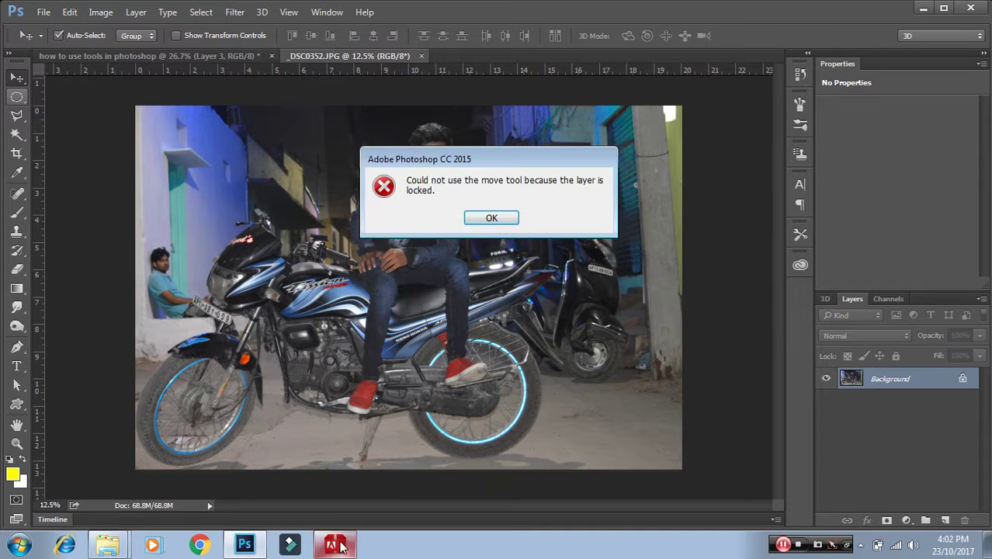
left_click(492, 218)
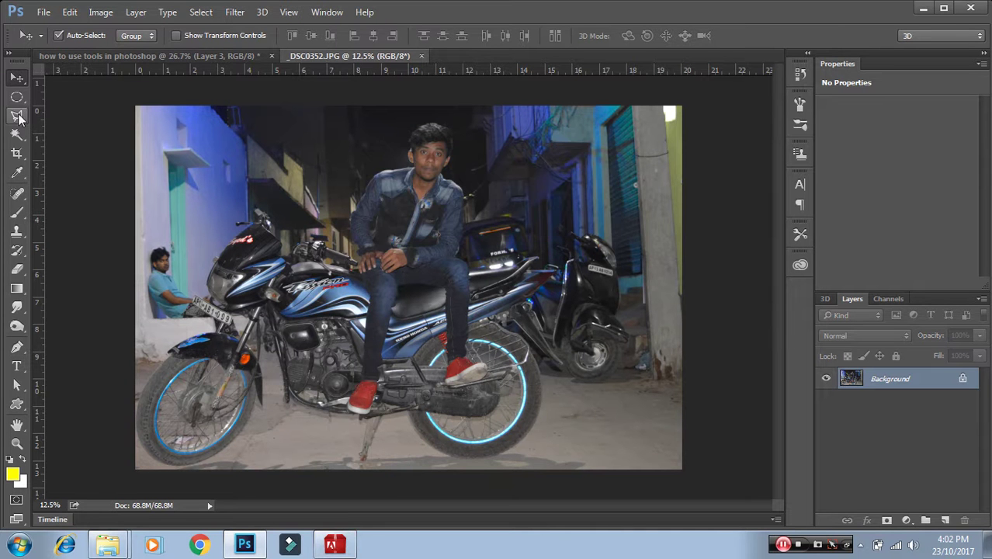
left_click(19, 116)
left_click(18, 77)
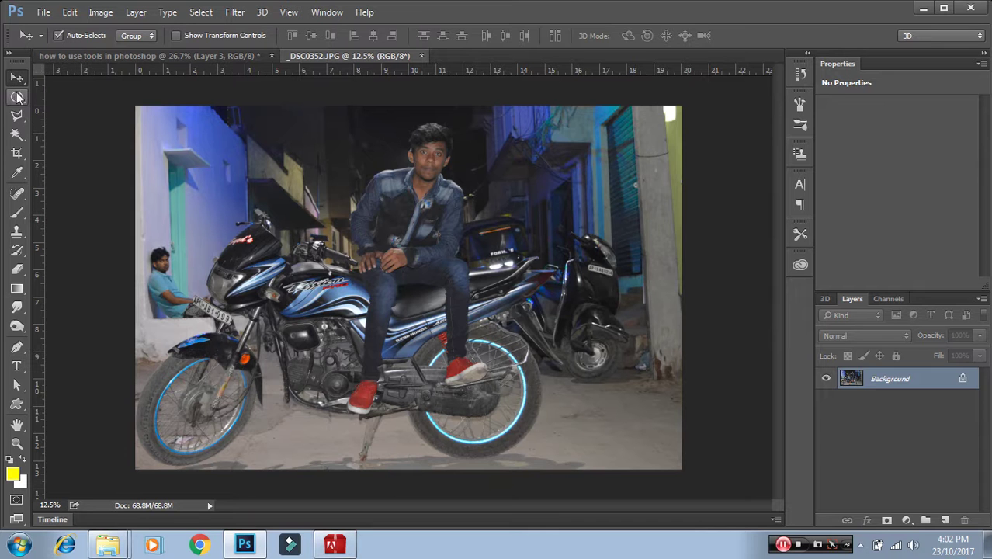
left_click(17, 135)
left_click_drag(460, 152, 359, 268)
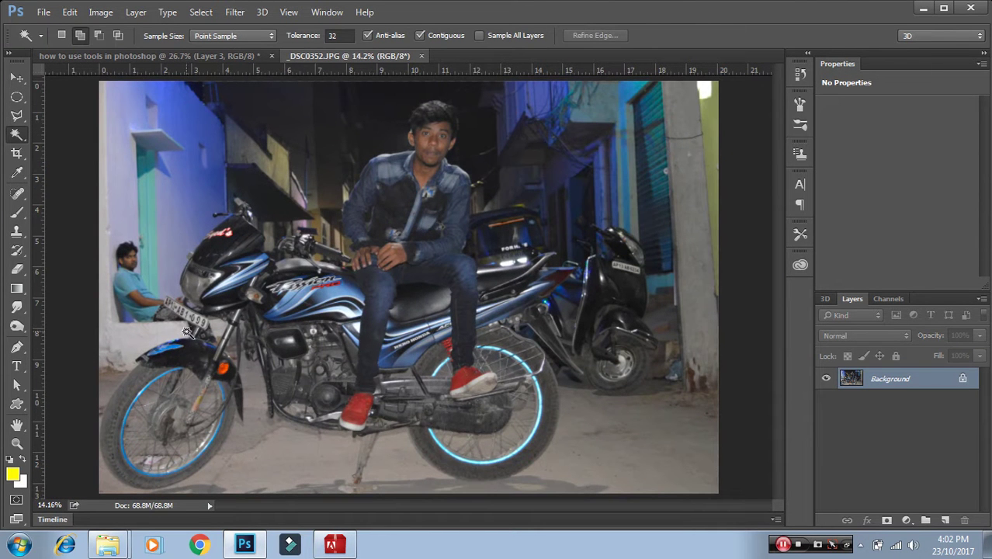
- Unlock Background into Layer 0 and Magic Wand-select the dark bike and alley areas
left_click(227, 232)
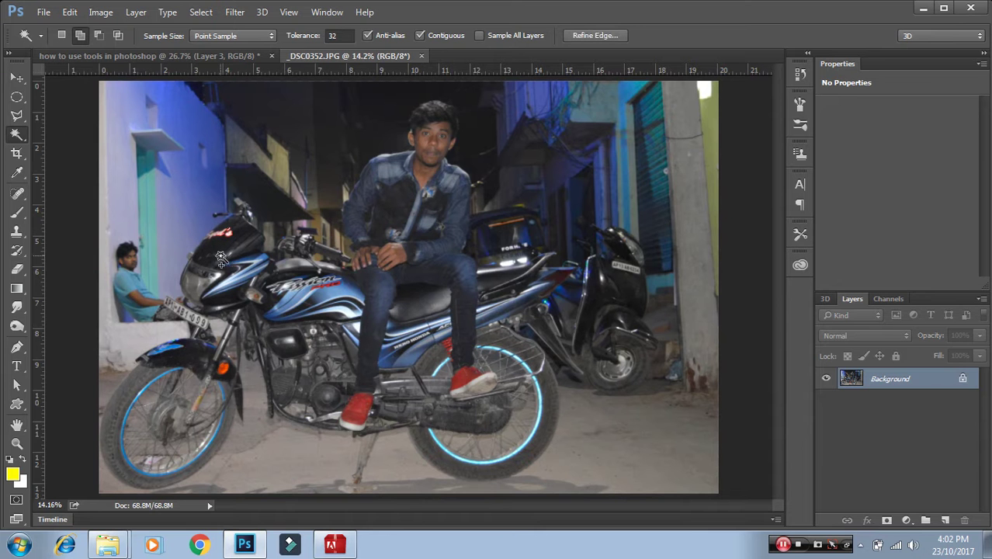
left_click(220, 257)
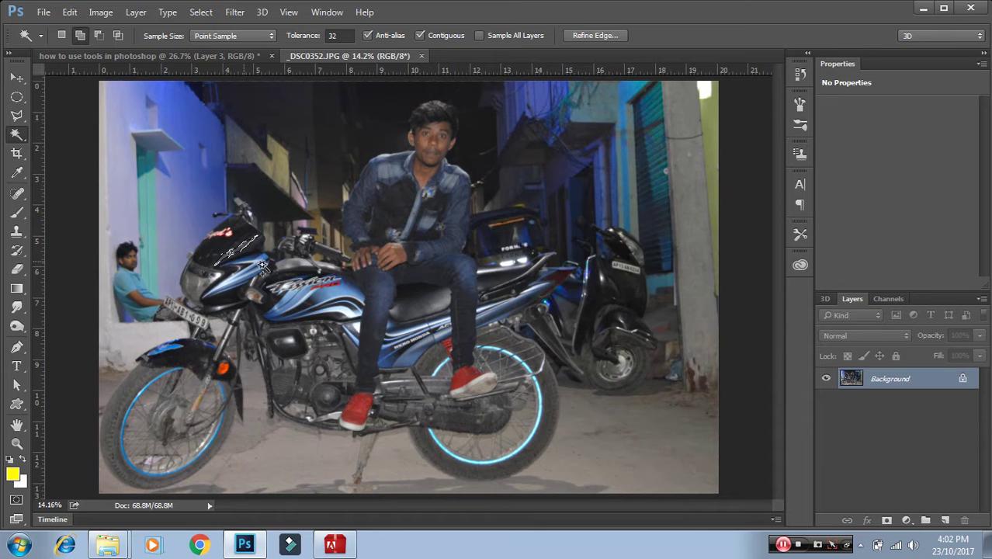
left_click(964, 378)
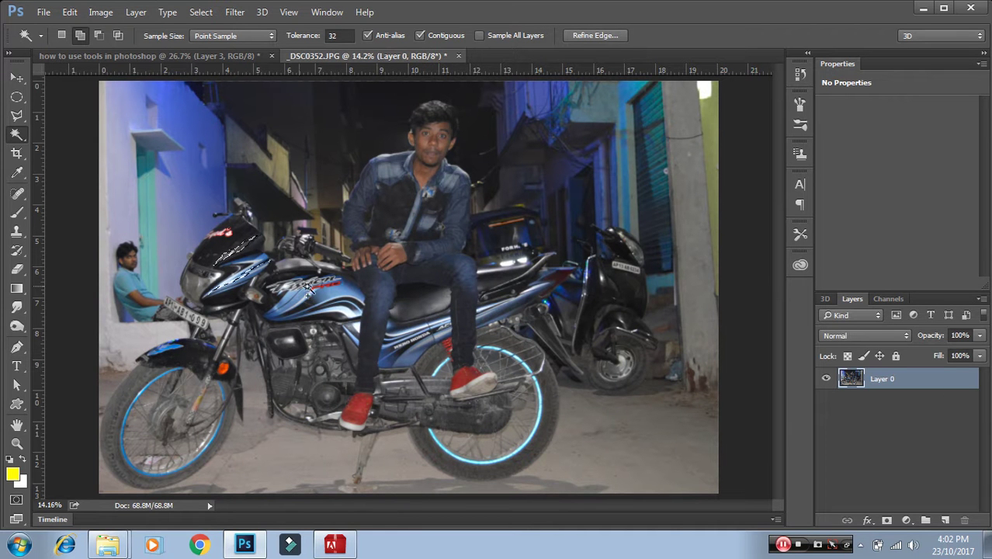
left_click(332, 144)
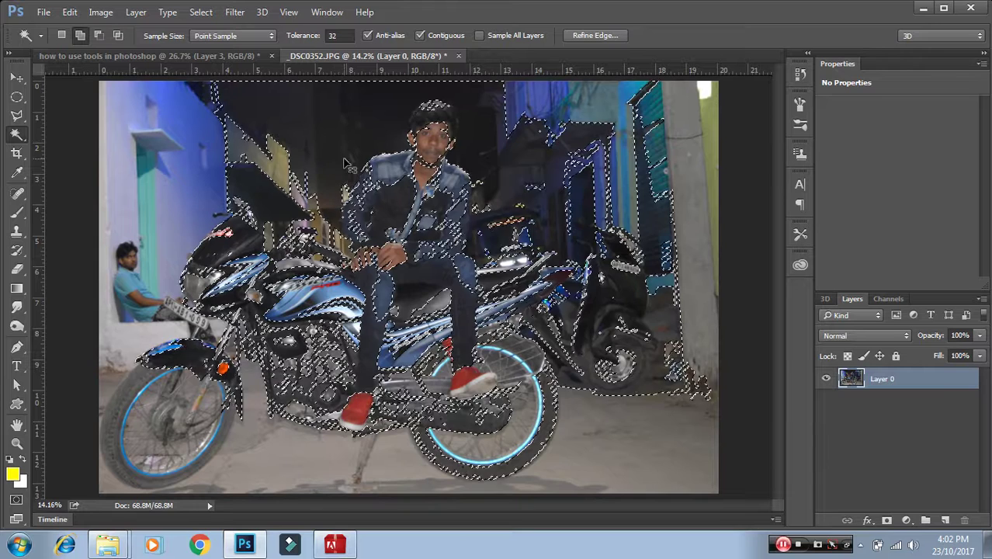
- Deselect, then paint the top-left wall and alley with an enlarged Quick Selection brush
key("ctrl+d")
scroll(450, 382, "up", 5)
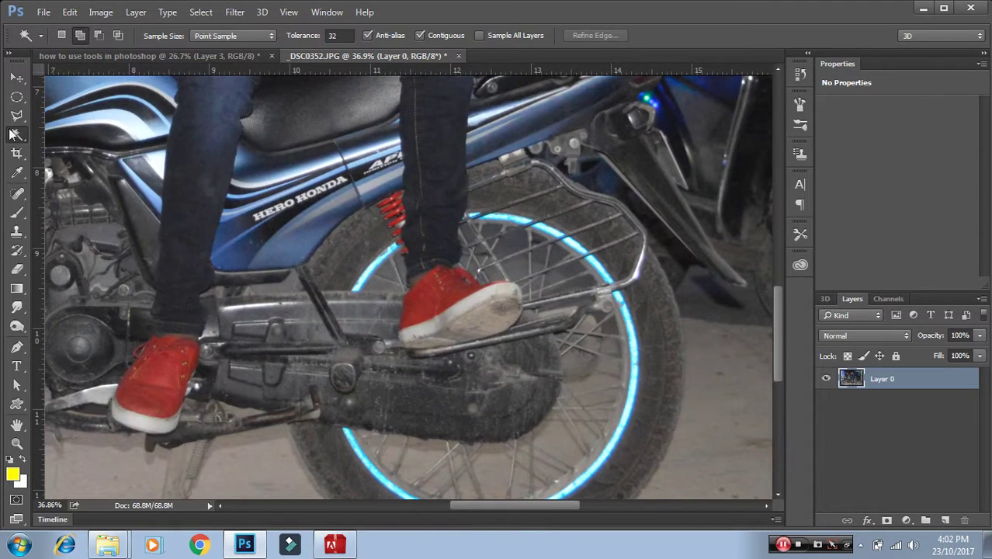
right_click(14, 134)
left_click(78, 132)
scroll(358, 209, "down", 5)
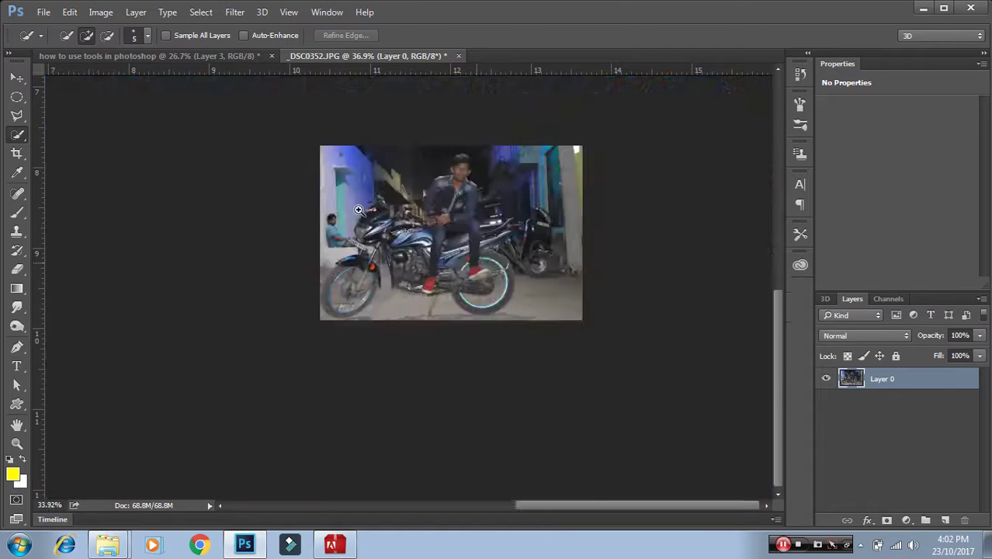
scroll(358, 210, "up", 2)
scroll(357, 210, "up", 2)
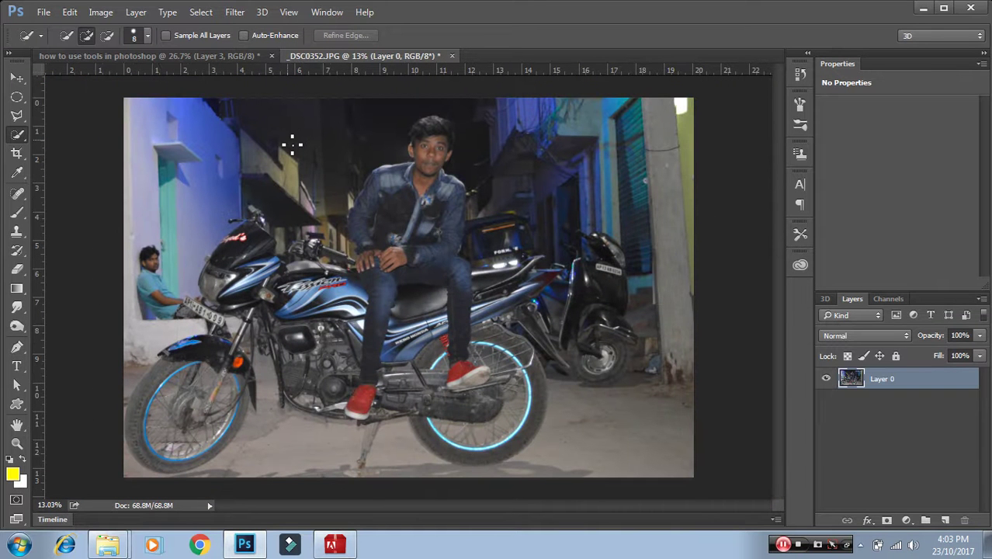
key("bracketright")
key("bracketright")
key("bracketright")
left_click_drag(305, 121, 160, 229)
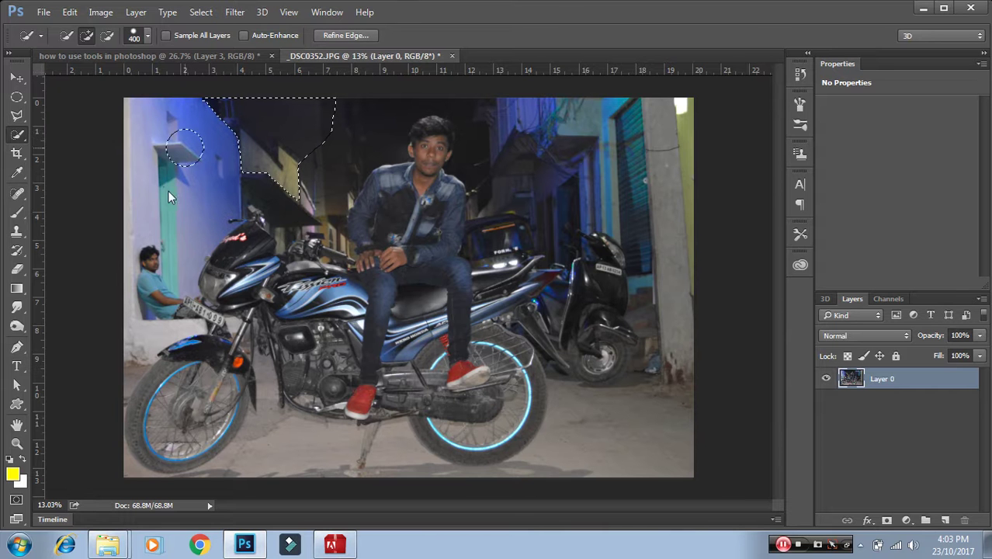
mouse_move(148, 267)
left_mouse_down()
mouse_move(301, 203)
mouse_move(549, 135)
mouse_move(490, 146)
left_mouse_up()
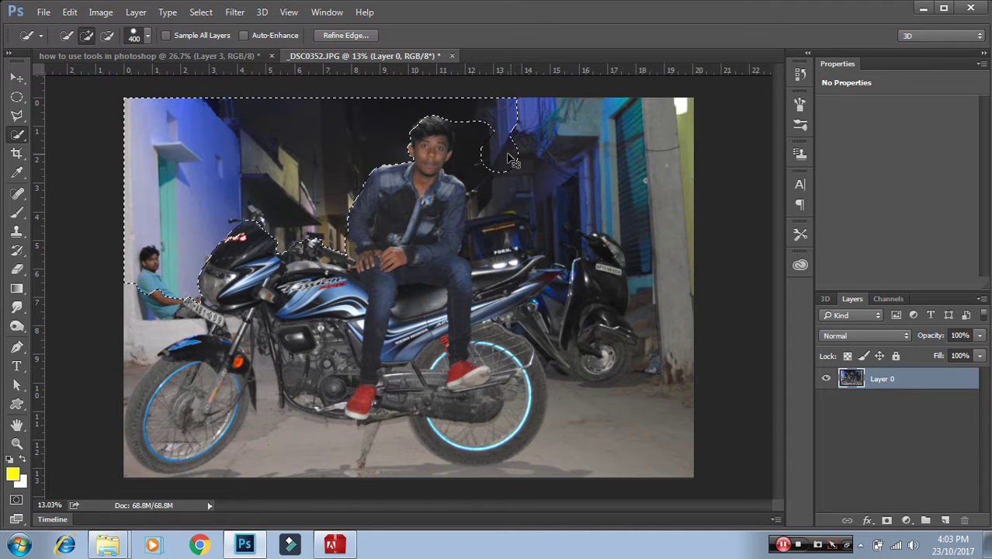
- Shrink the brush to 100 and refine the selection around the neck, hair and right-side building
scroll(512, 162, "up", 2)
scroll(522, 159, "up", 2)
key("bracketleft")
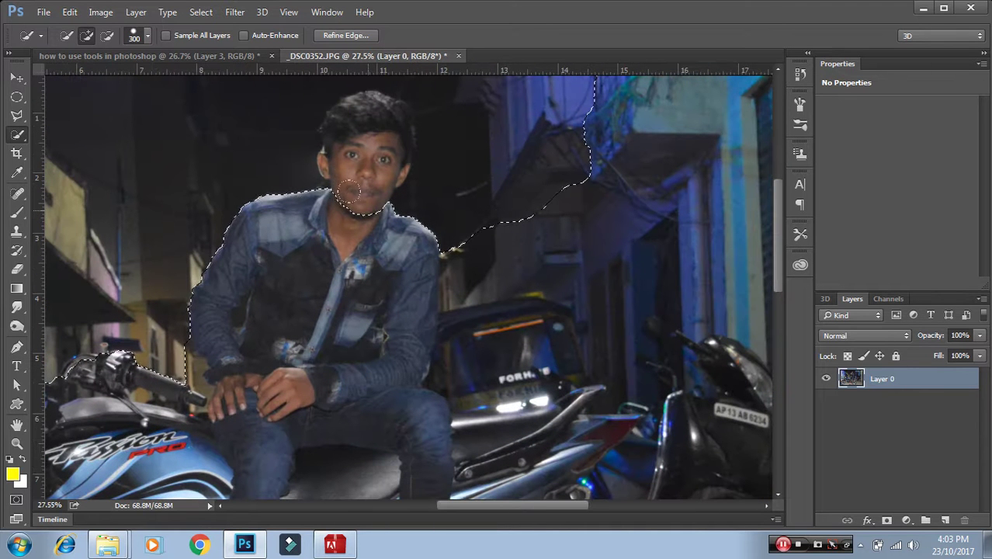
key("bracketleft")
key("bracketleft")
key("bracketleft")
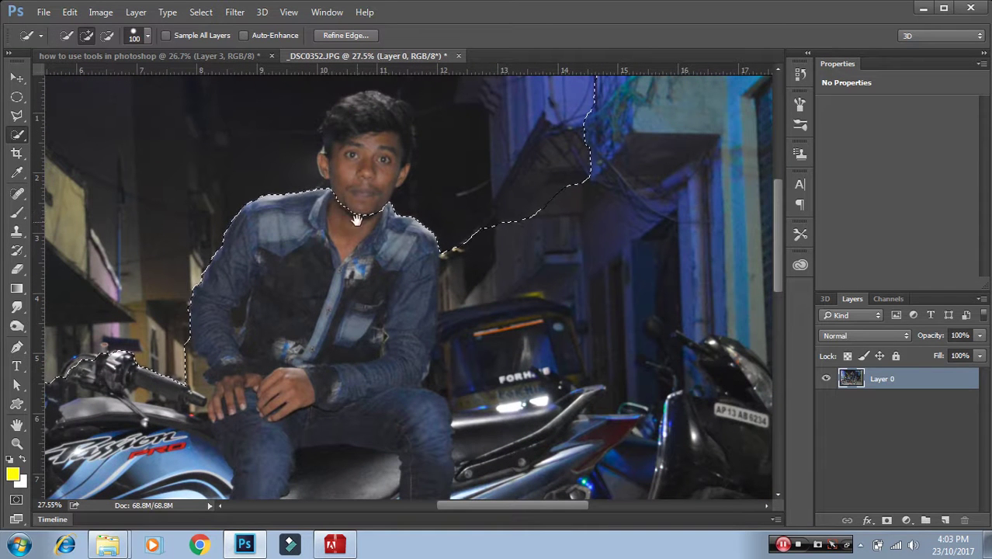
mouse_move(357, 219)
left_mouse_down()
mouse_move(366, 144)
mouse_move(342, 137)
mouse_move(350, 115)
mouse_move(381, 115)
mouse_move(392, 128)
mouse_move(399, 115)
mouse_move(397, 138)
left_mouse_up()
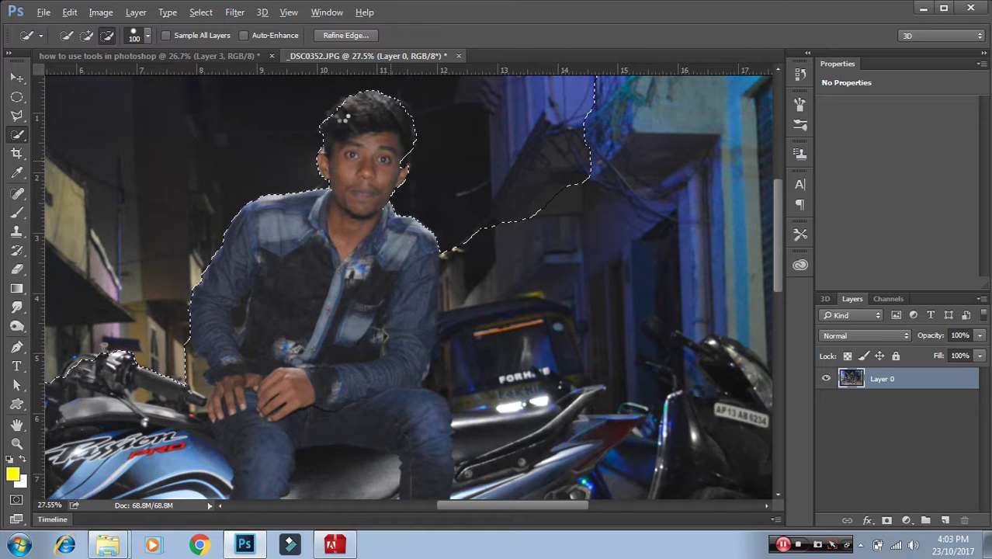
left_click_drag(342, 116, 339, 112)
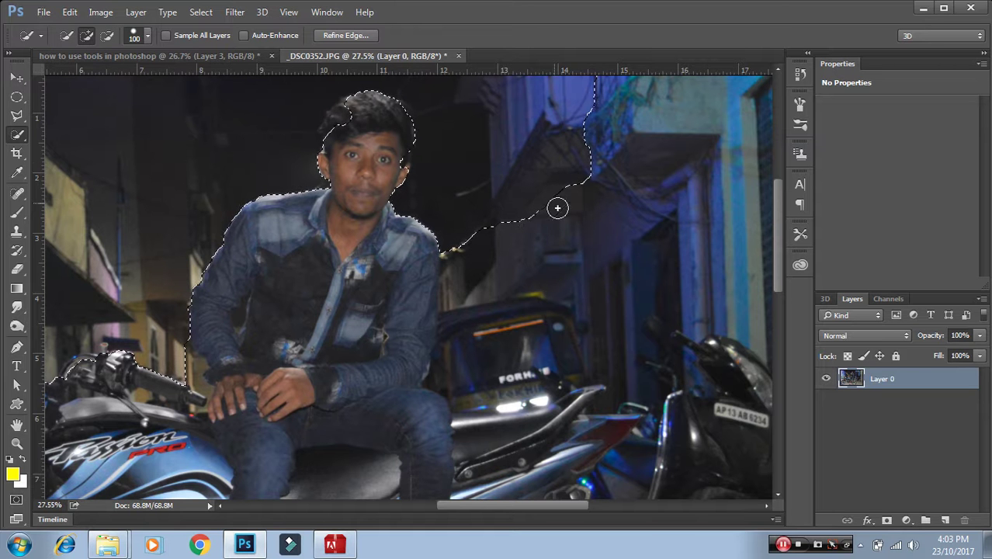
mouse_move(557, 207)
left_mouse_down()
mouse_move(579, 260)
mouse_move(605, 159)
mouse_move(656, 222)
mouse_move(617, 242)
left_mouse_up()
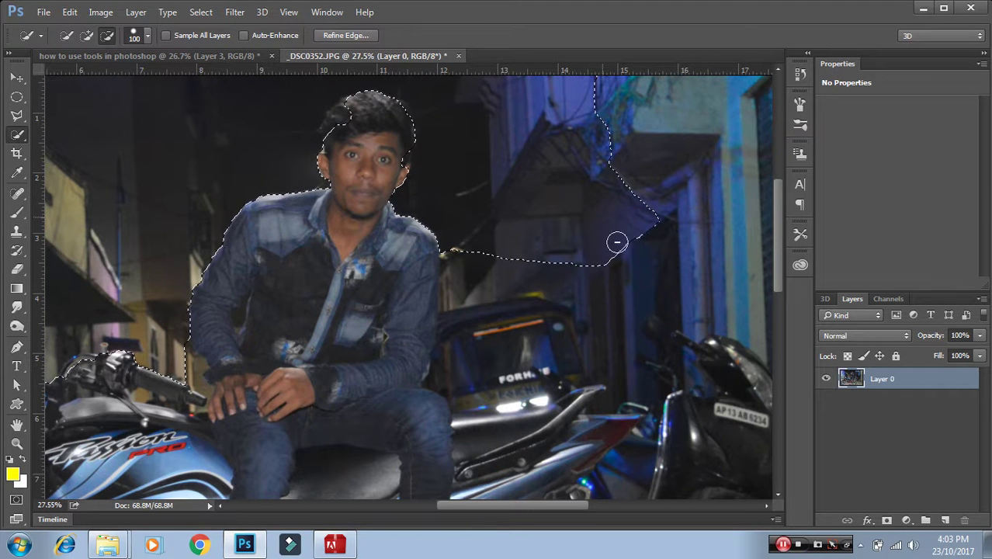
scroll(638, 275, "down", 3)
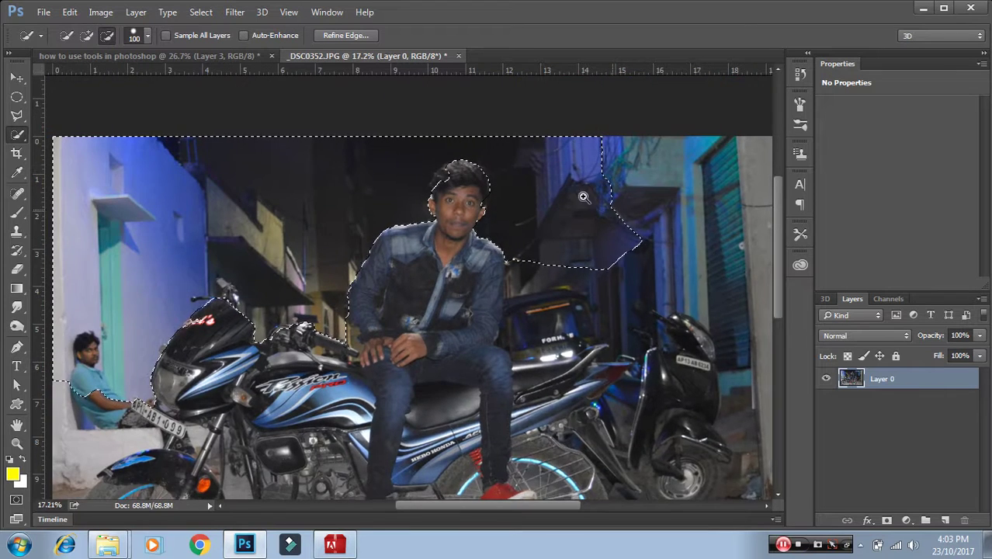
scroll(610, 206, "up", 2)
scroll(620, 233, "up", 2)
scroll(631, 264, "up", 2)
scroll(631, 277, "down", 2)
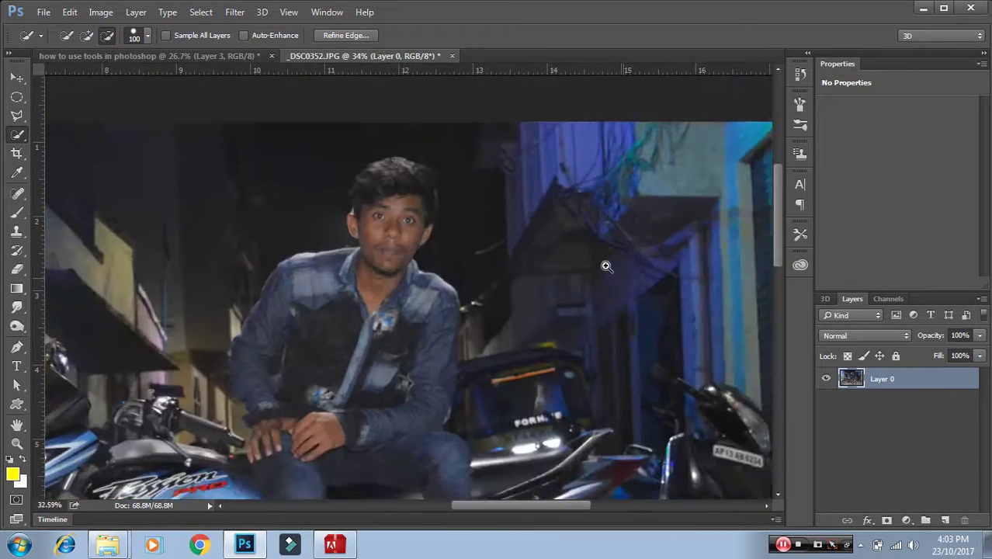
scroll(573, 238, "down", 3)
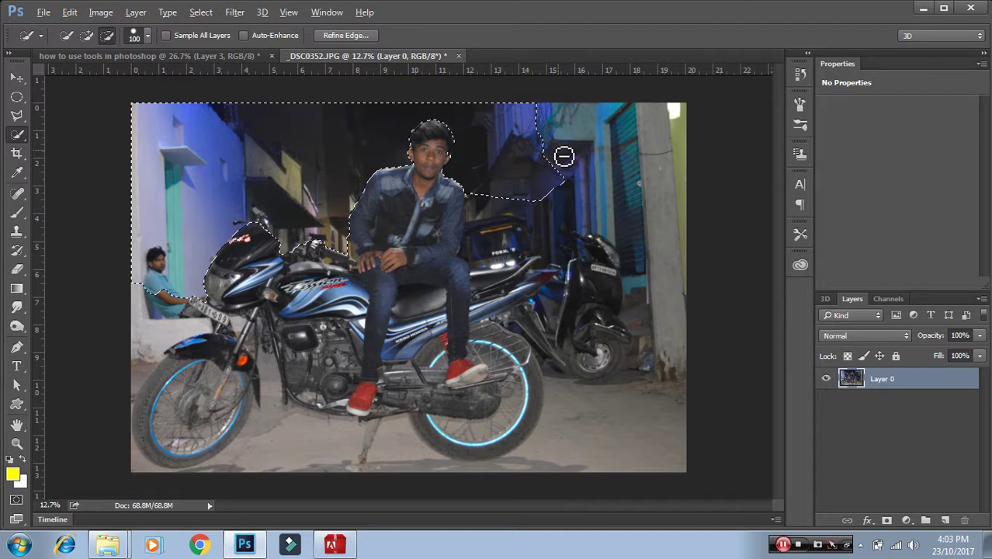
- Extend the Quick Selection over the right-side shutter and pole to the photo's right edge
left_click_drag(564, 156, 574, 180)
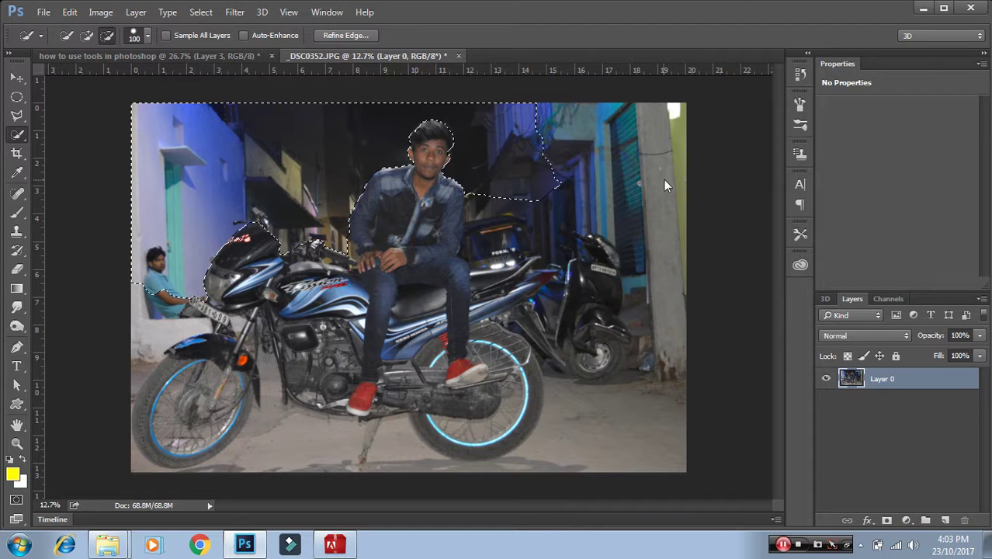
left_click(549, 163)
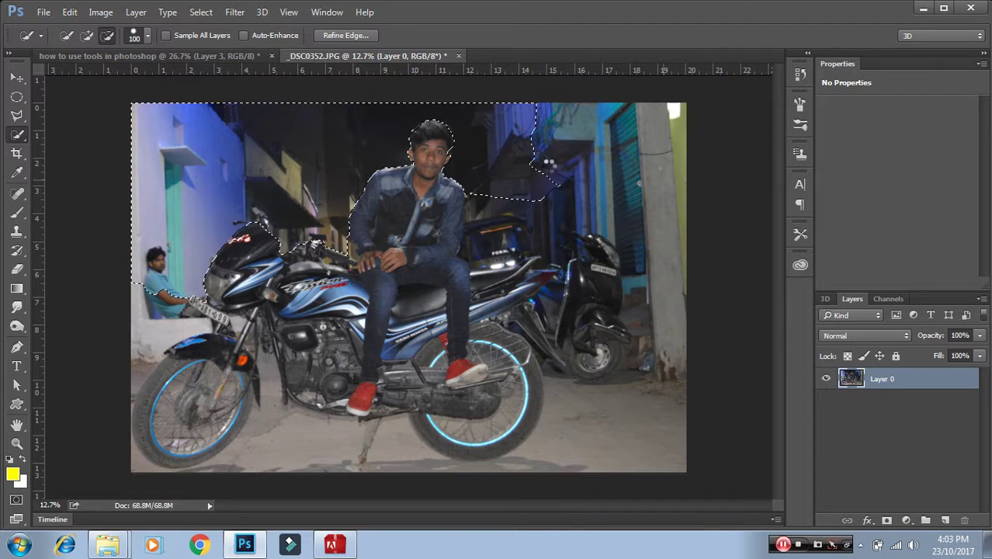
left_click(87, 36)
mouse_move(548, 164)
left_mouse_down()
mouse_move(670, 181)
mouse_move(670, 151)
mouse_move(592, 161)
mouse_move(519, 155)
mouse_move(594, 171)
left_mouse_up()
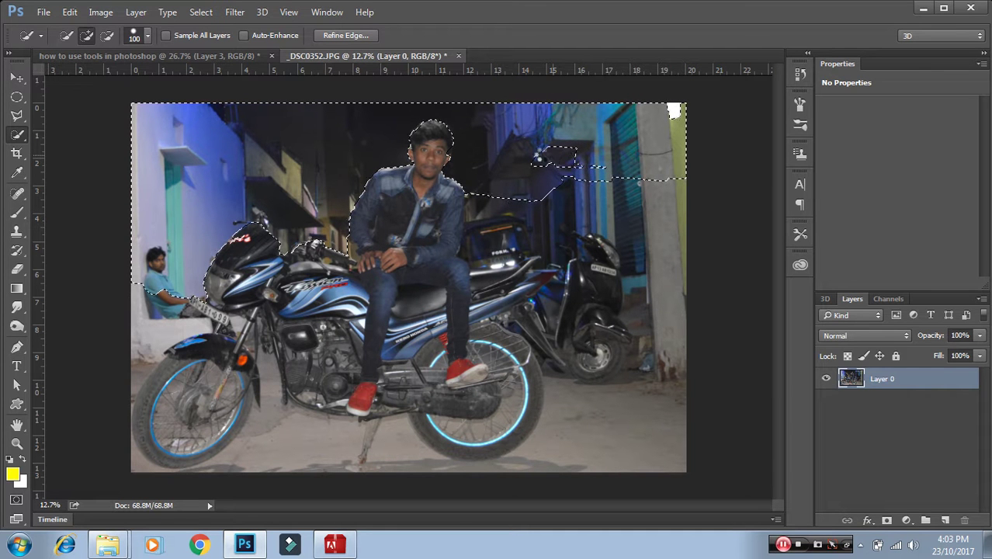
left_click_drag(584, 158, 546, 140)
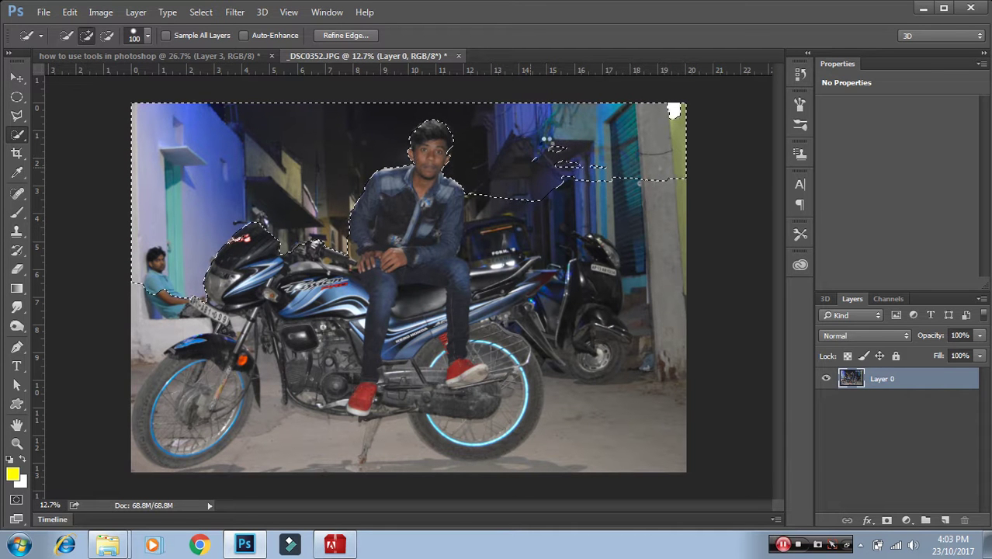
left_click(659, 178)
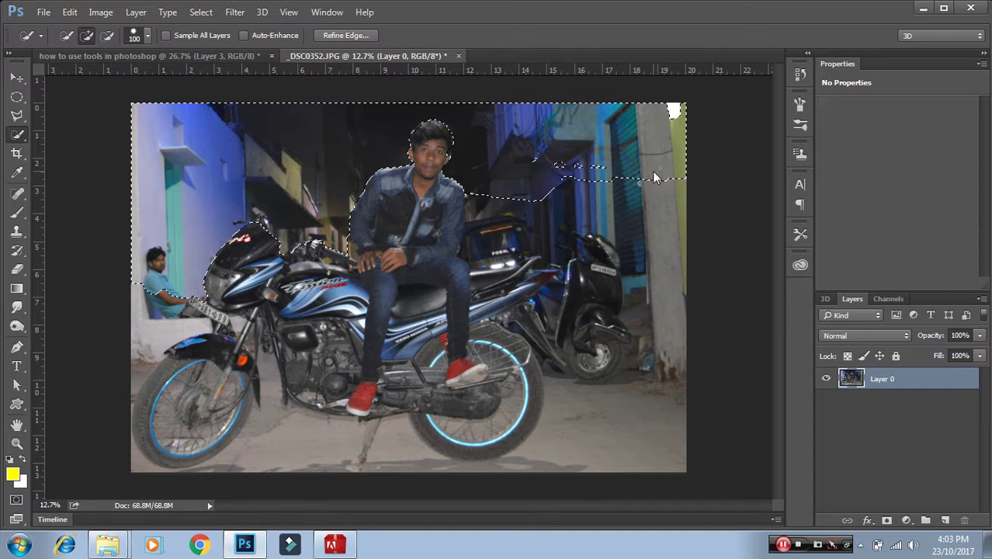
- Delete the selected background to transparency and zoom in to inspect the rider's cut-out edges
key("Delete")
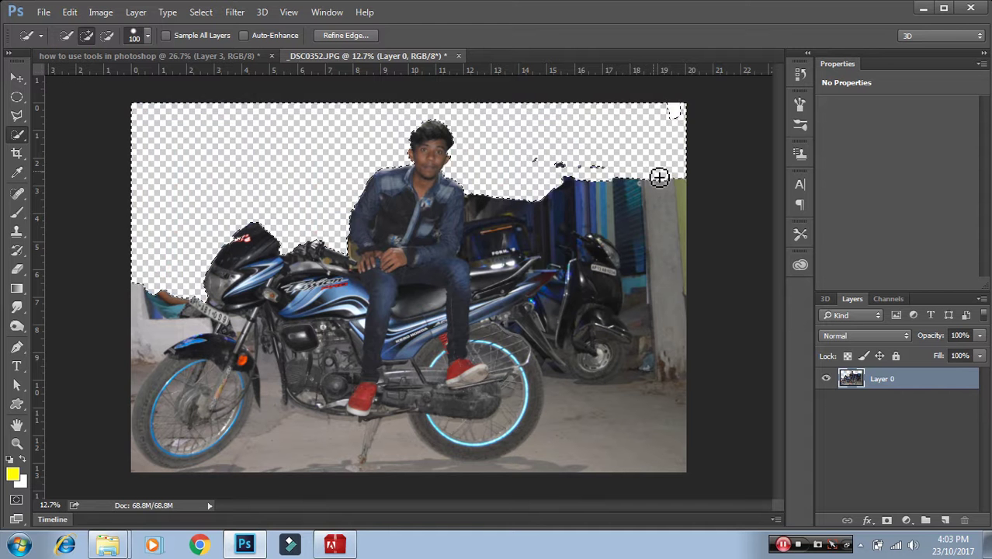
key("ctrl+d")
left_click_drag(453, 180, 491, 208)
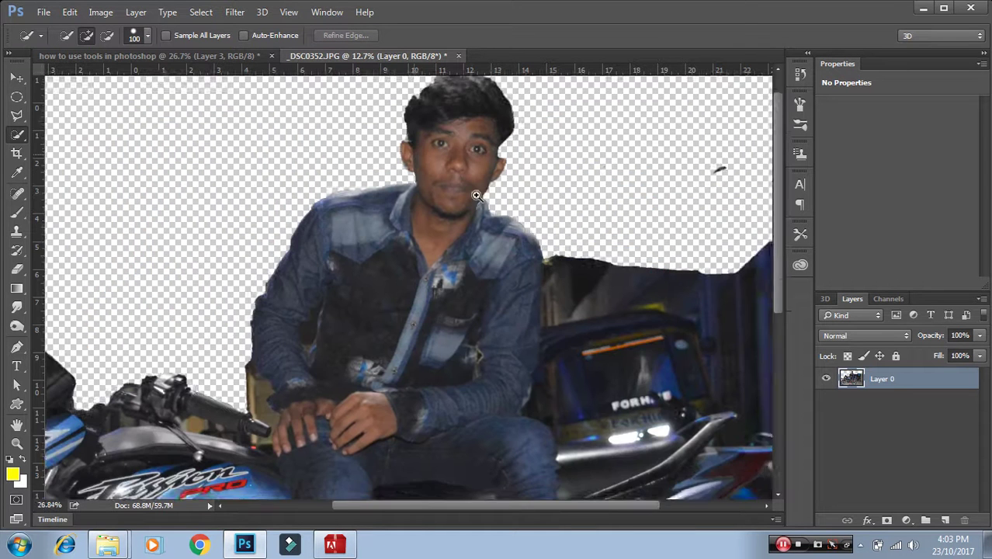
left_click_drag(575, 270, 572, 296)
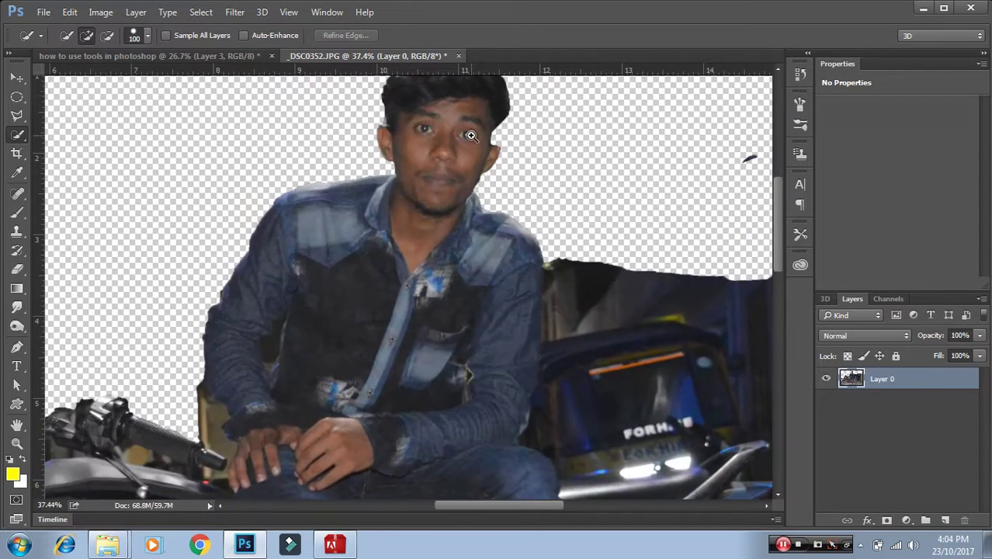
mouse_move(470, 136)
left_mouse_down()
mouse_move(449, 156)
mouse_move(218, 95)
left_mouse_up()
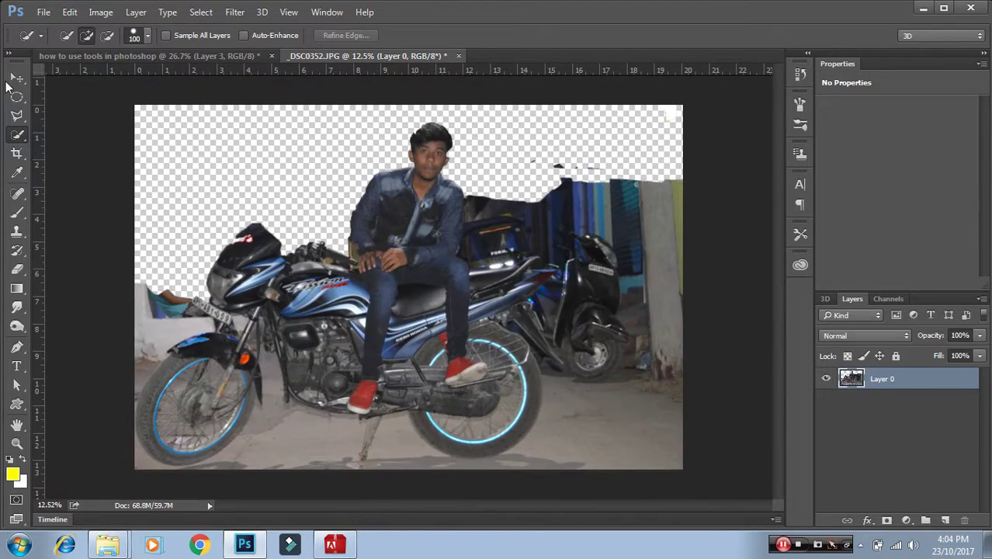
- Brush a new Quick Selection over the wall area at the upper right
left_click(15, 79)
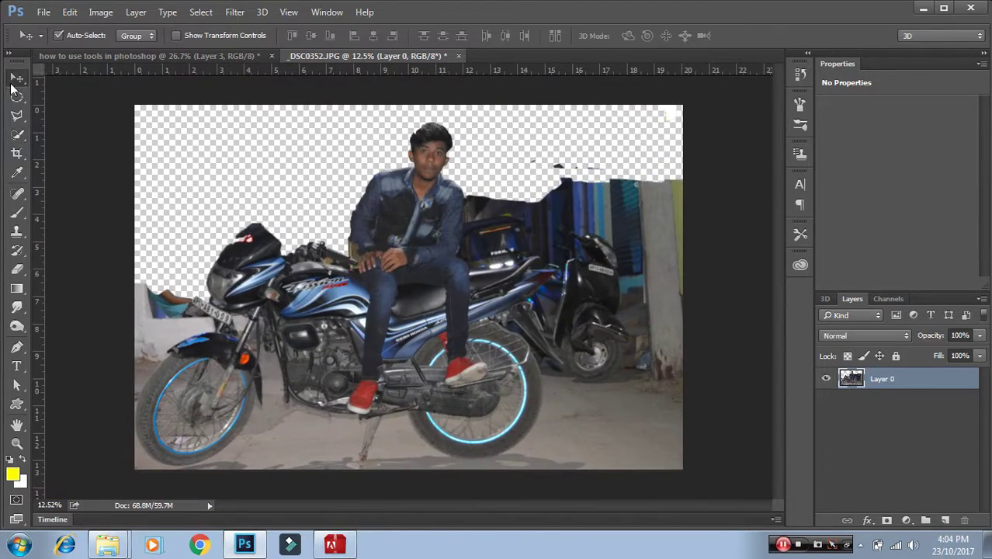
left_click(17, 134)
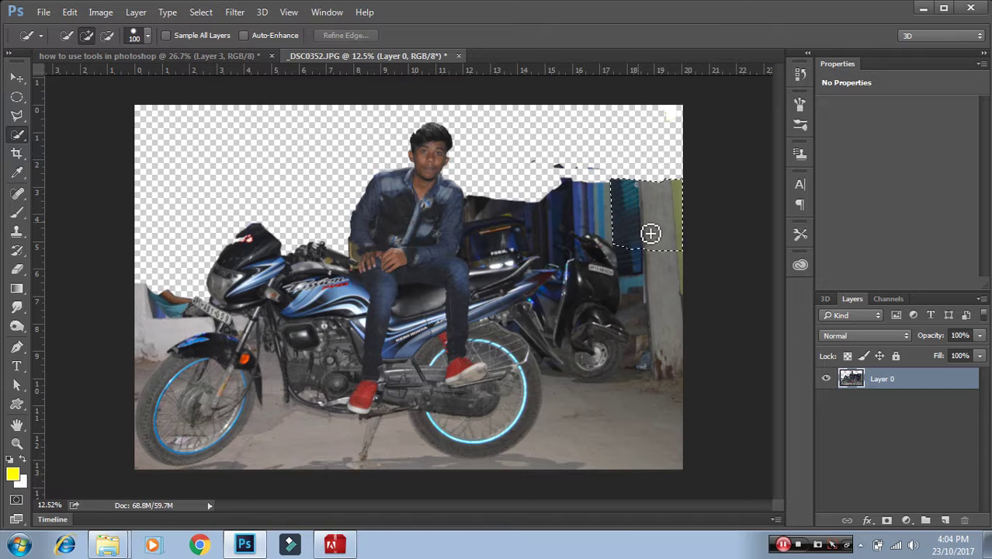
mouse_move(651, 233)
left_mouse_down()
mouse_move(609, 288)
mouse_move(588, 371)
mouse_move(602, 359)
mouse_move(576, 357)
mouse_move(587, 371)
left_mouse_up()
left_click(16, 78)
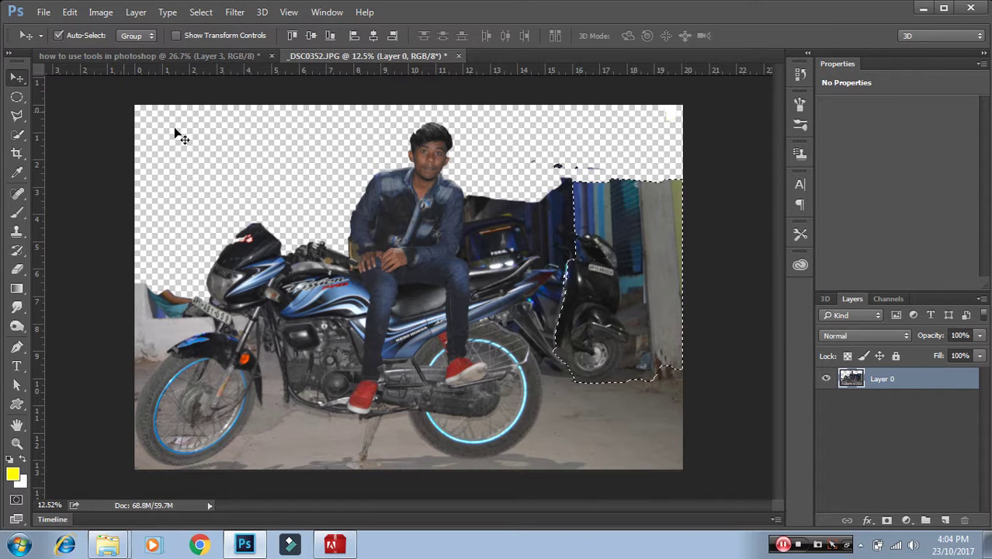
- Step back with Ctrl+Alt+Z to restore the full alley background around the rider
key("ctrl+alt+z")
key("ctrl+alt+z")
key("ctrl+alt+z")
key("ctrl+alt+z")
key("ctrl+alt+z")
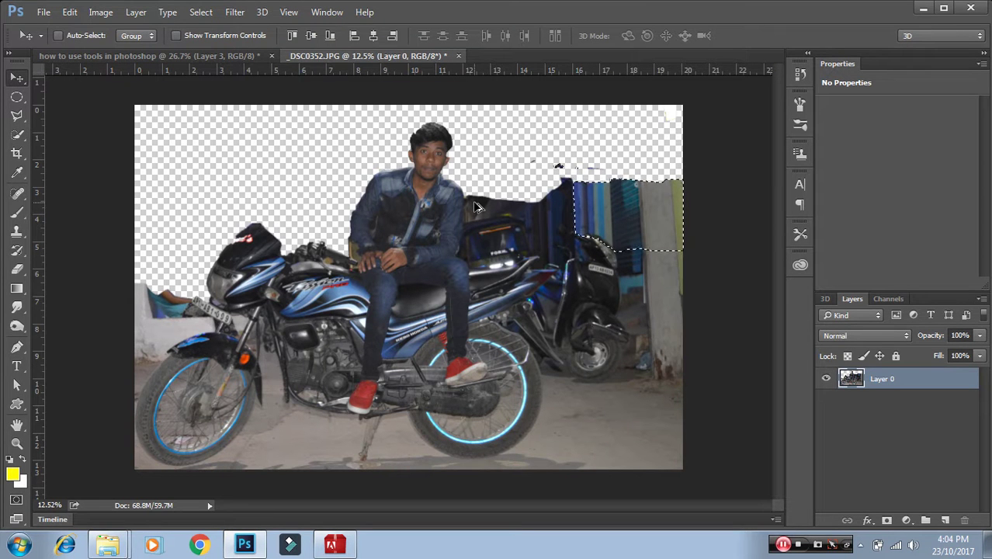
key("ctrl+alt+z")
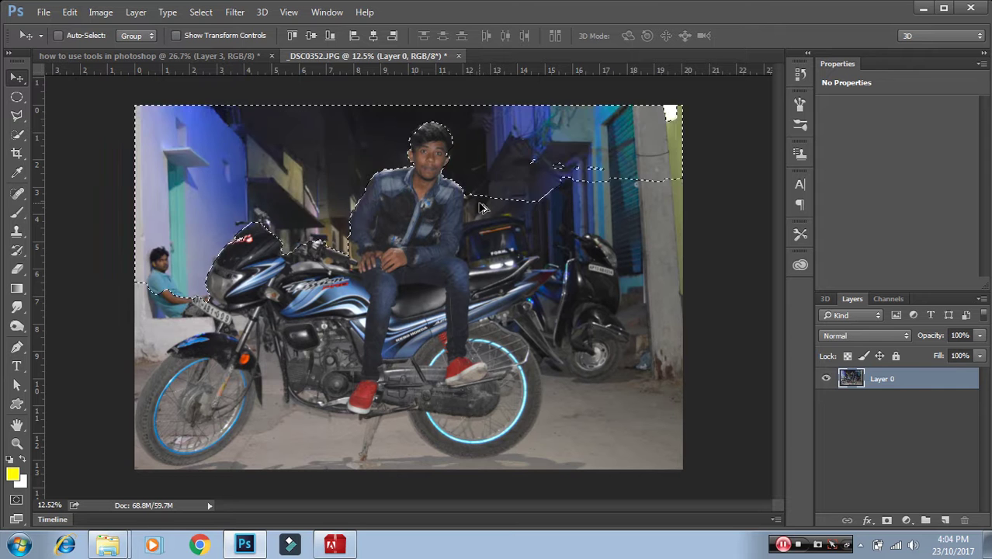
key("ctrl+alt+z")
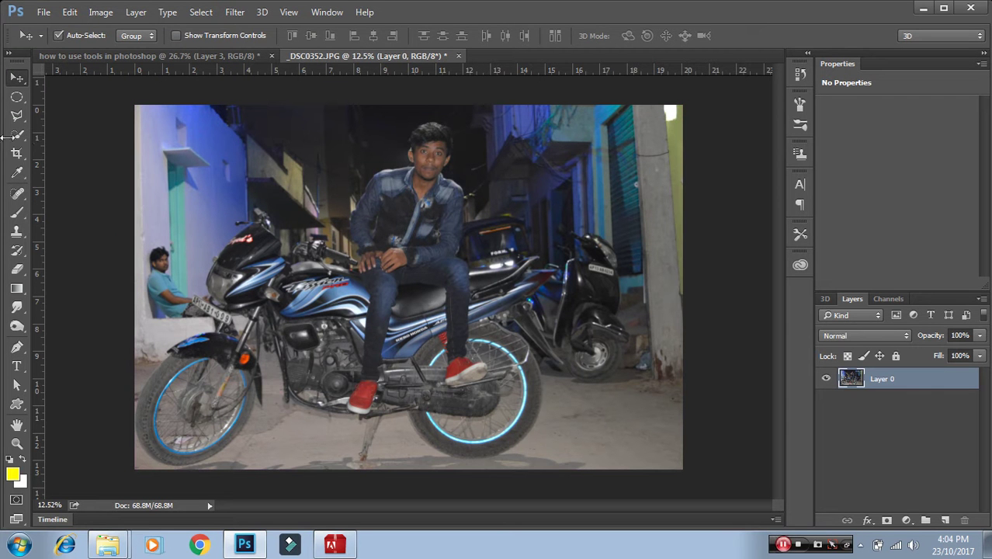
left_click(20, 156)
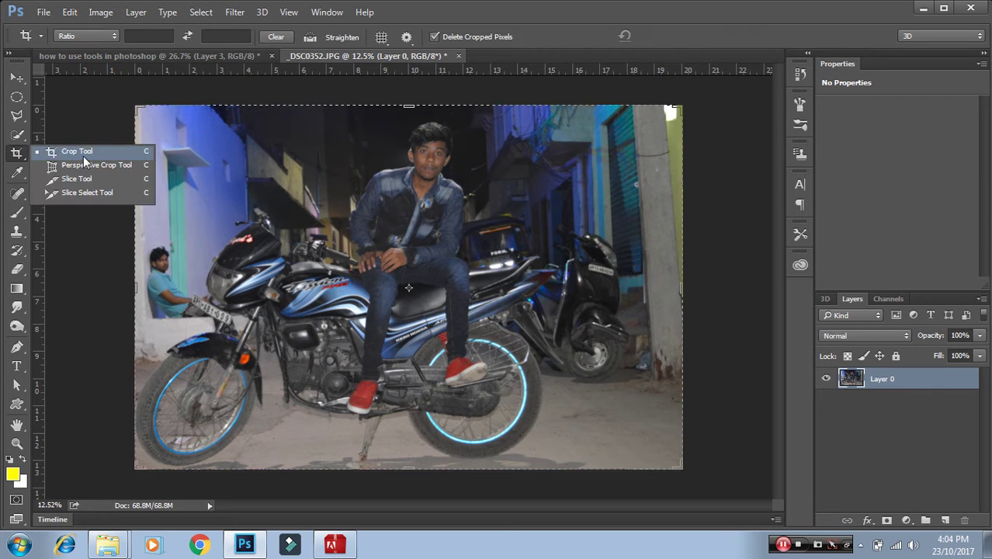
- Crop the photo to a tall, narrow frame around the seated rider
left_click(84, 157)
left_click_drag(674, 109, 597, 106)
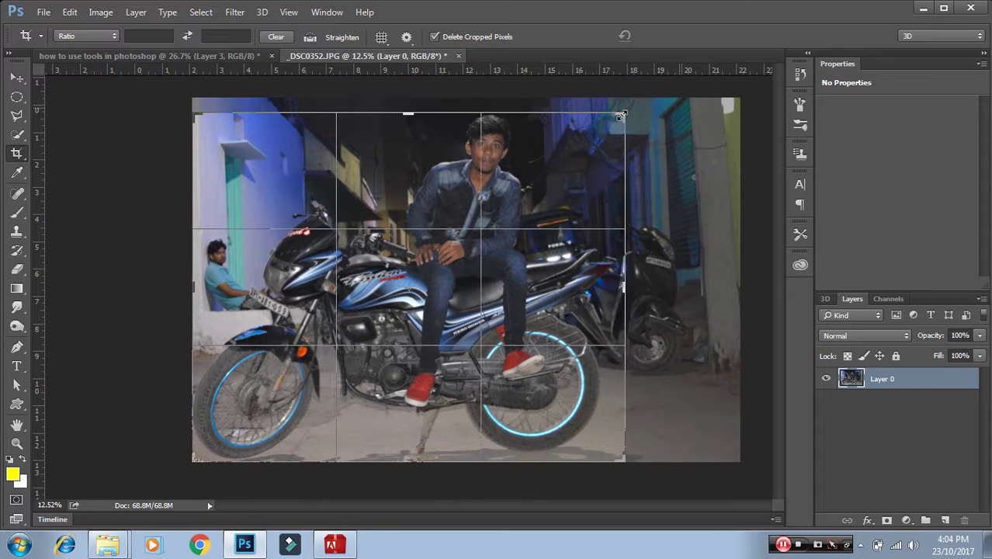
left_click_drag(203, 116, 295, 109)
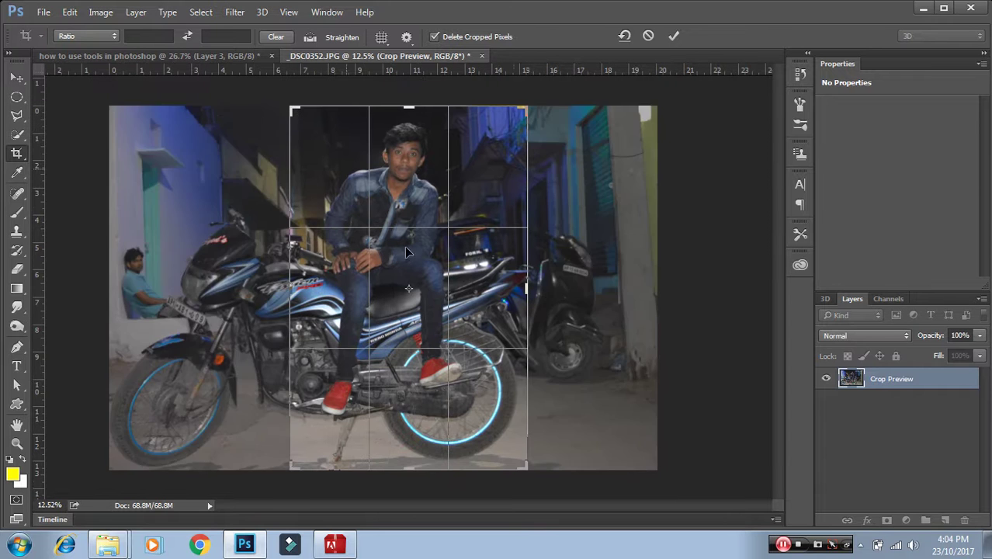
left_click_drag(528, 470, 511, 447)
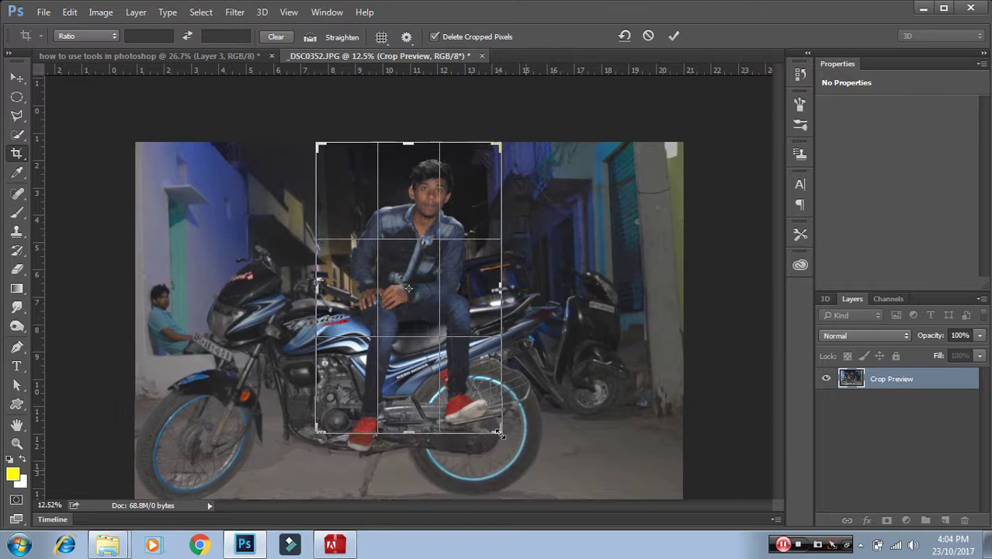
key("Return")
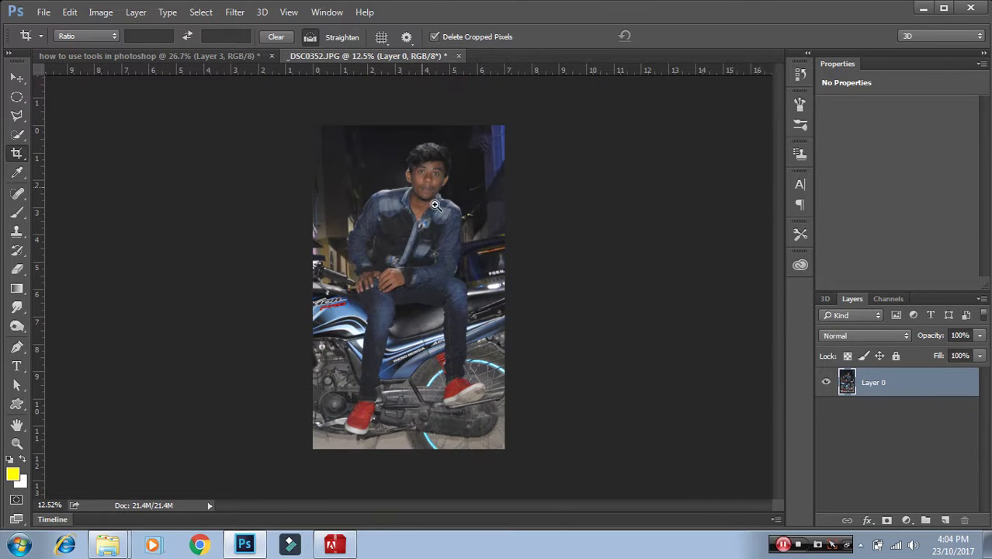
- Re-centre the cropped portrait in view and return to the Move tool
left_click_drag(435, 204, 446, 204)
left_click(16, 77)
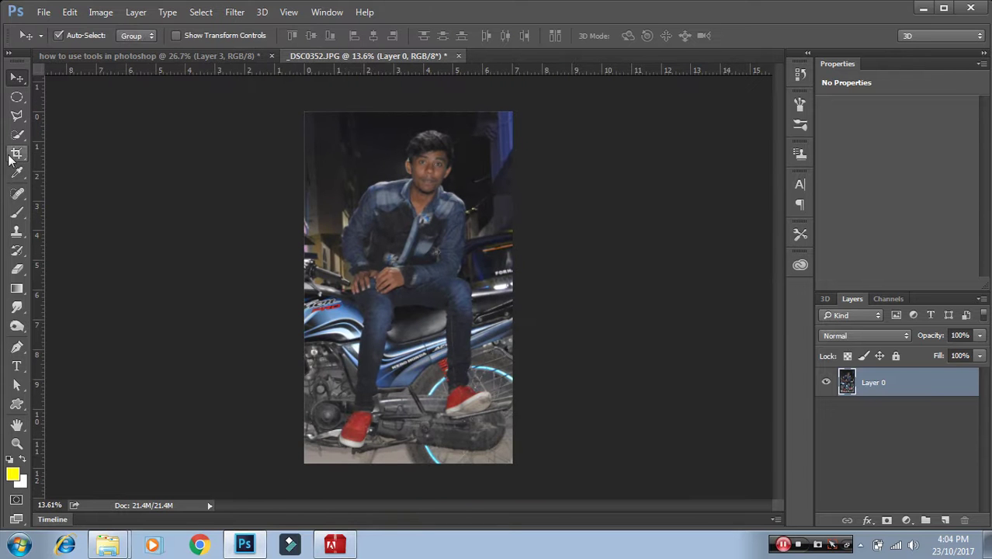
left_click(16, 154)
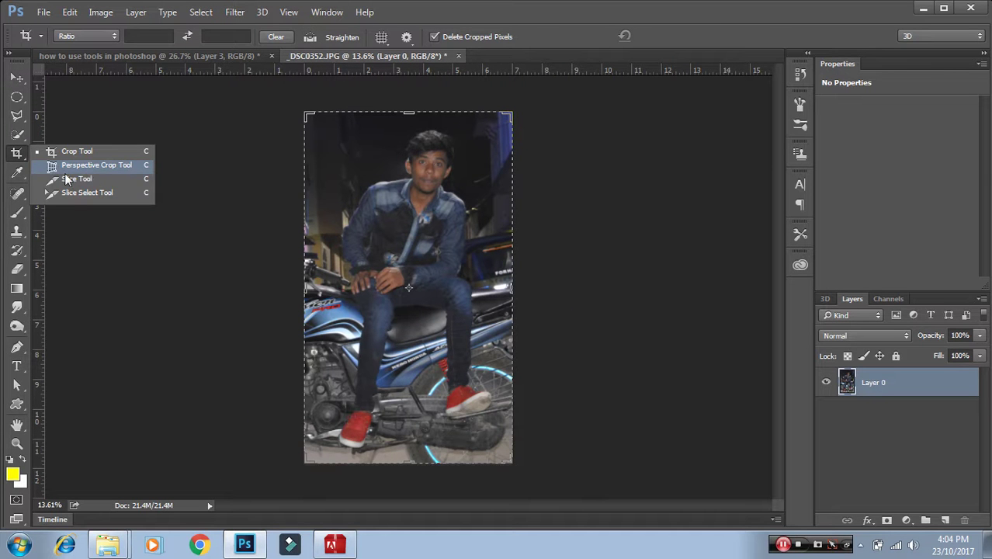
left_click(16, 77)
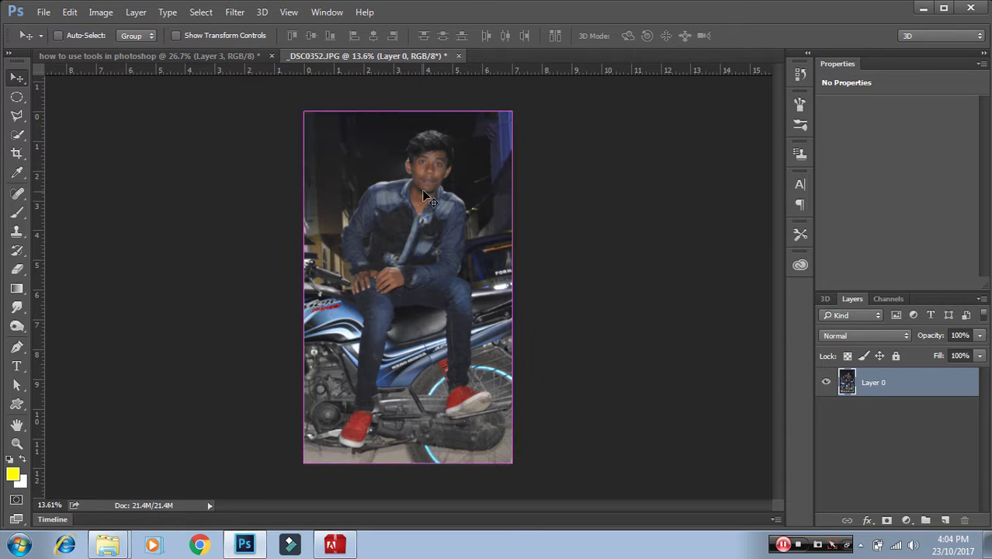
- Duplicate the cropped photo layer as Layer 0 copy
key("ctrl+j")
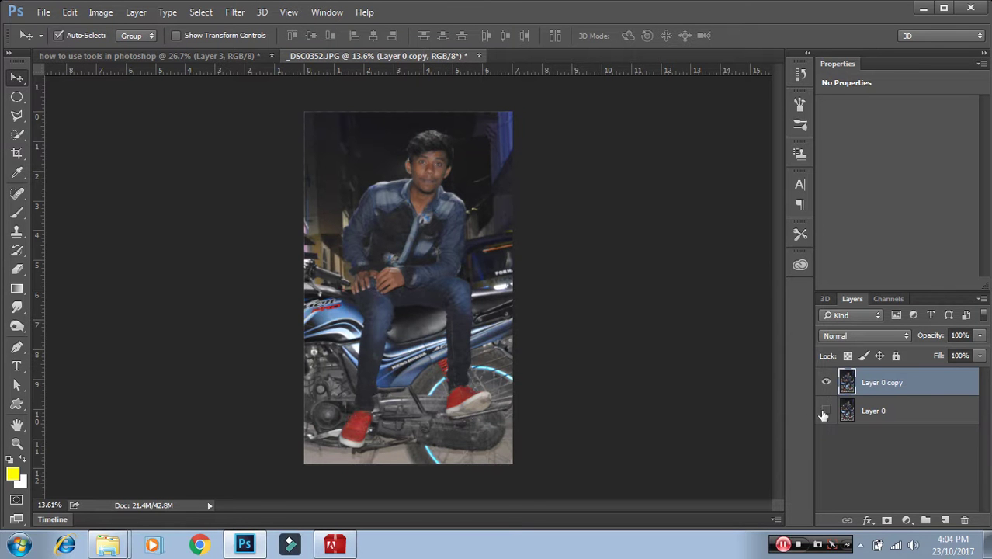
scroll(349, 226, "up", 2)
left_click(16, 134)
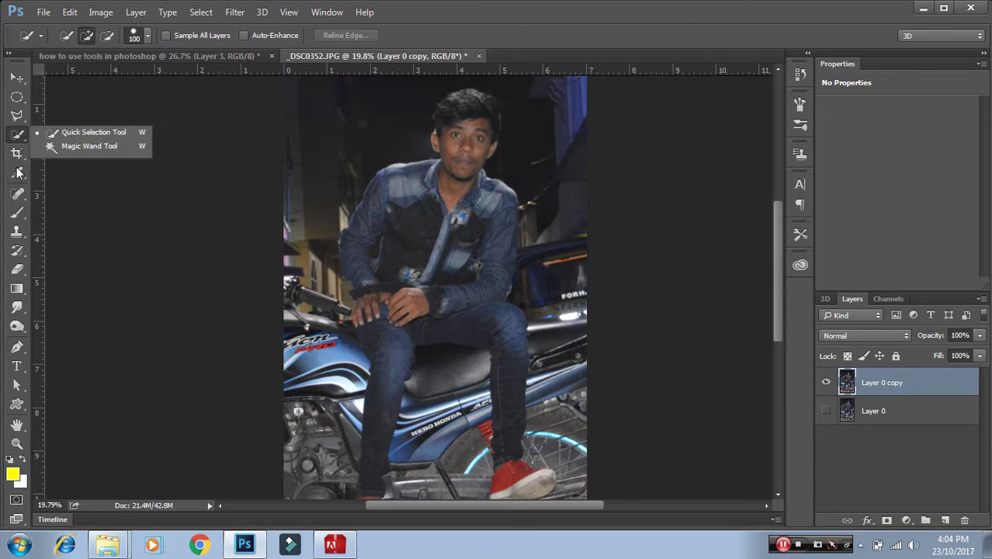
left_click(16, 153)
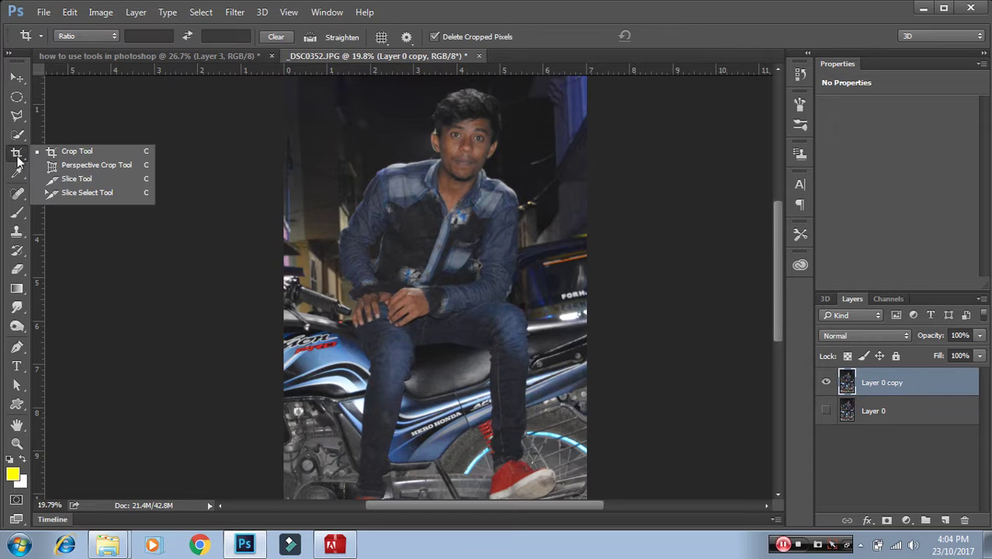
- Draw a slice across the rider's head, test moving the layer, then undo both
left_click(78, 179)
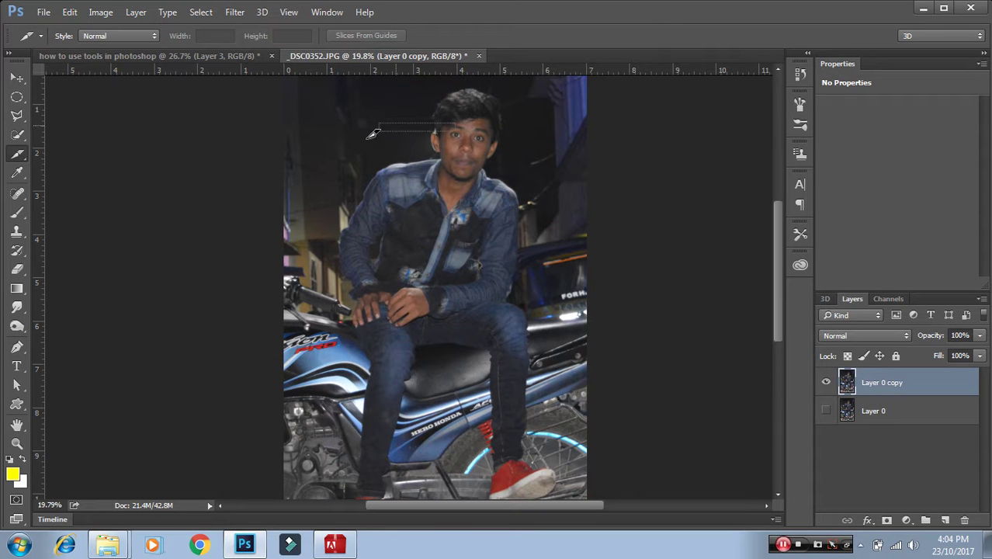
left_click_drag(455, 123, 330, 209)
left_click(16, 77)
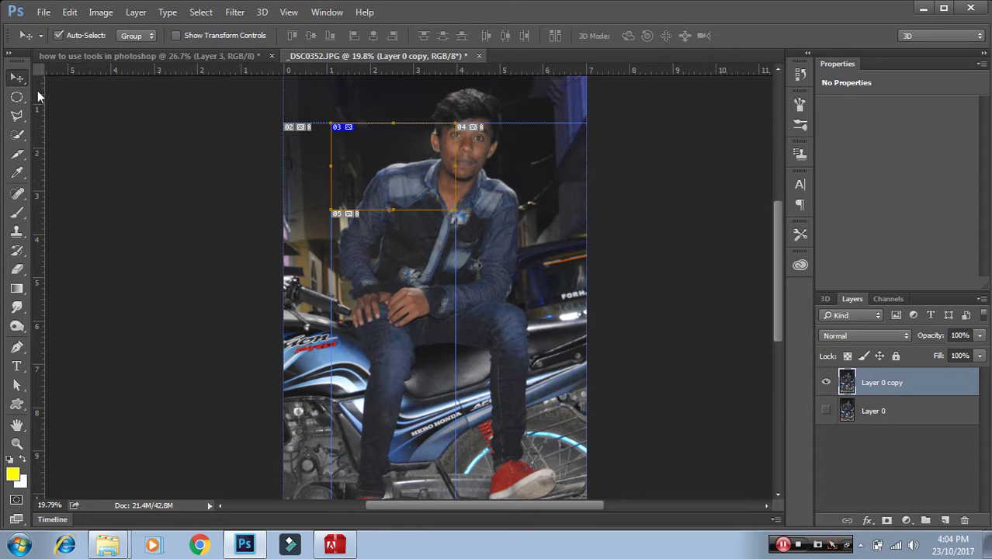
left_click_drag(415, 198, 458, 211)
key("ctrl+z")
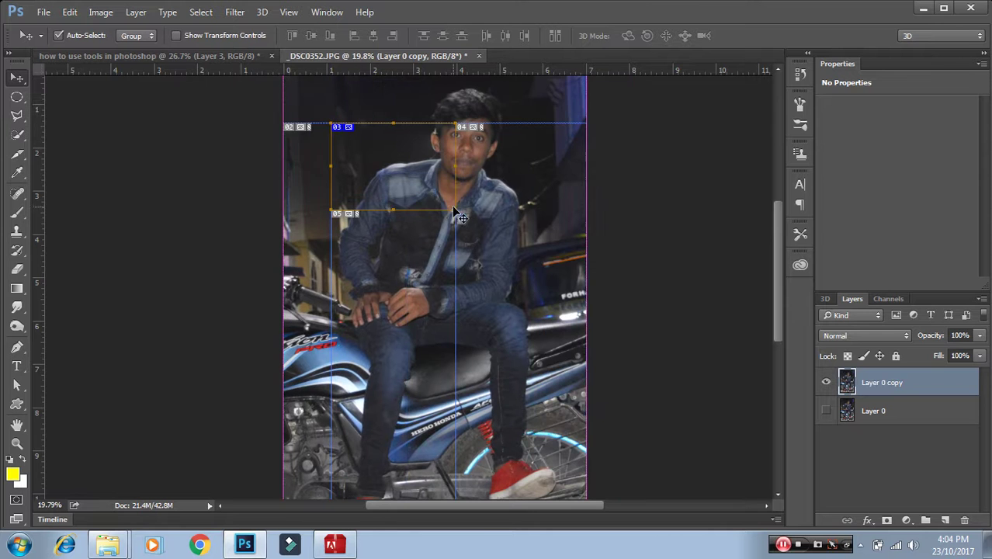
key("ctrl+h")
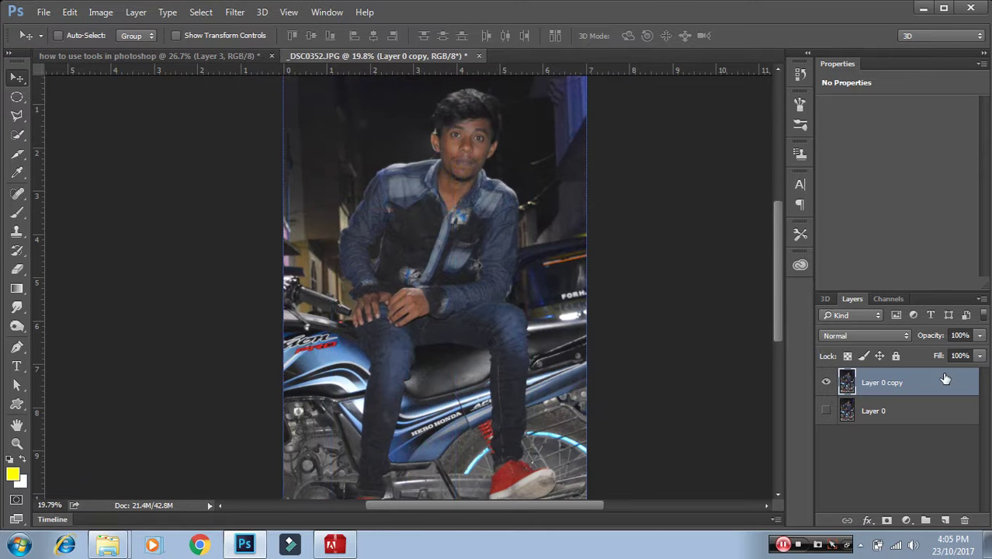
left_click(17, 153)
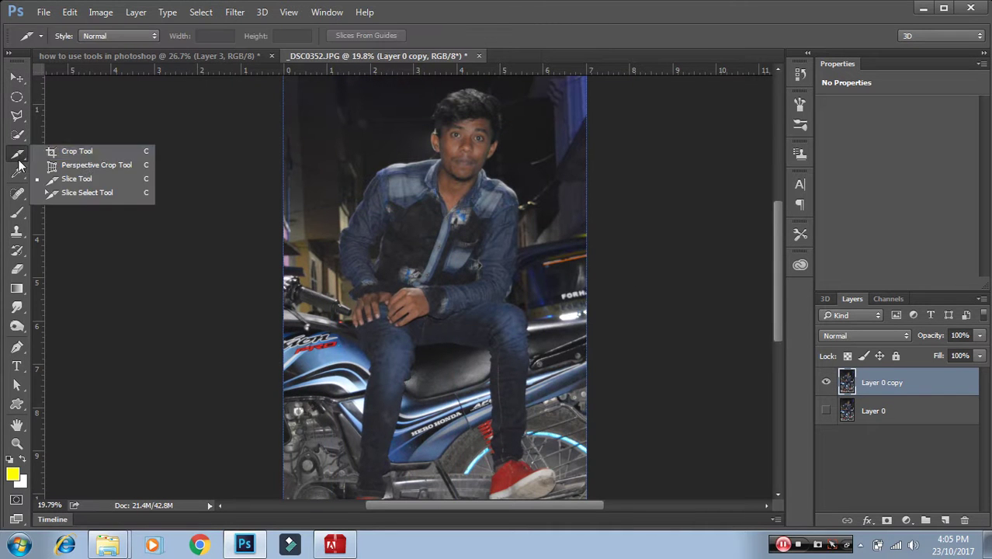
left_click(81, 152)
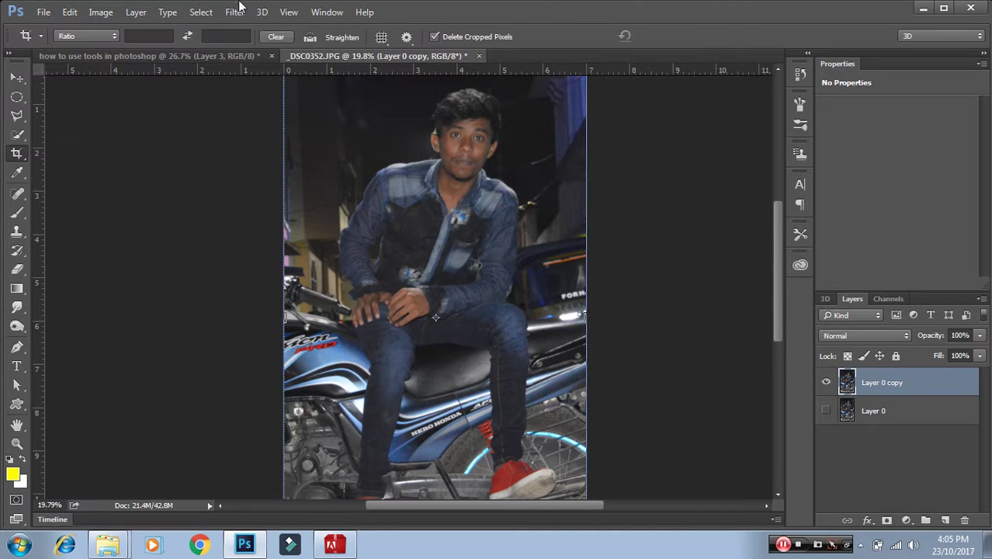
left_click(20, 176)
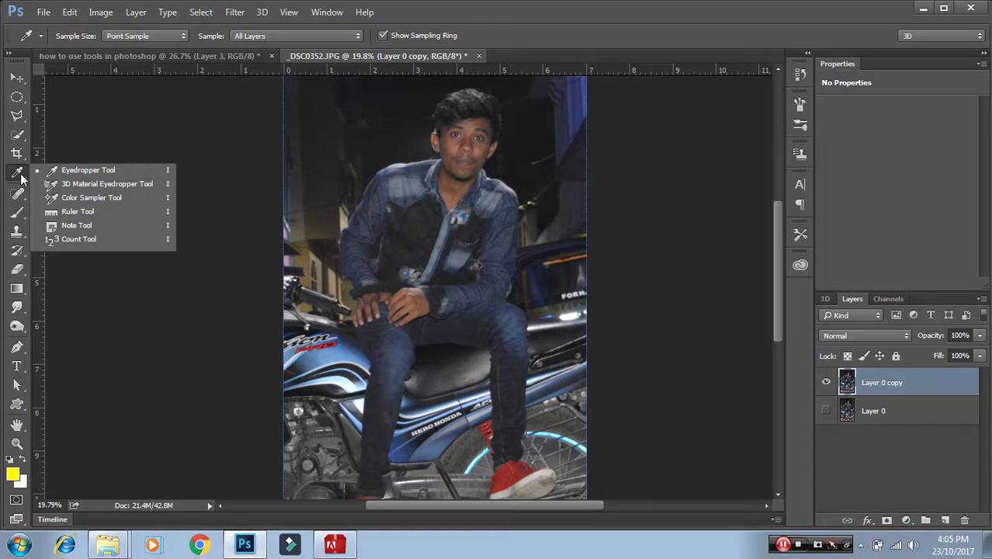
left_click(16, 78)
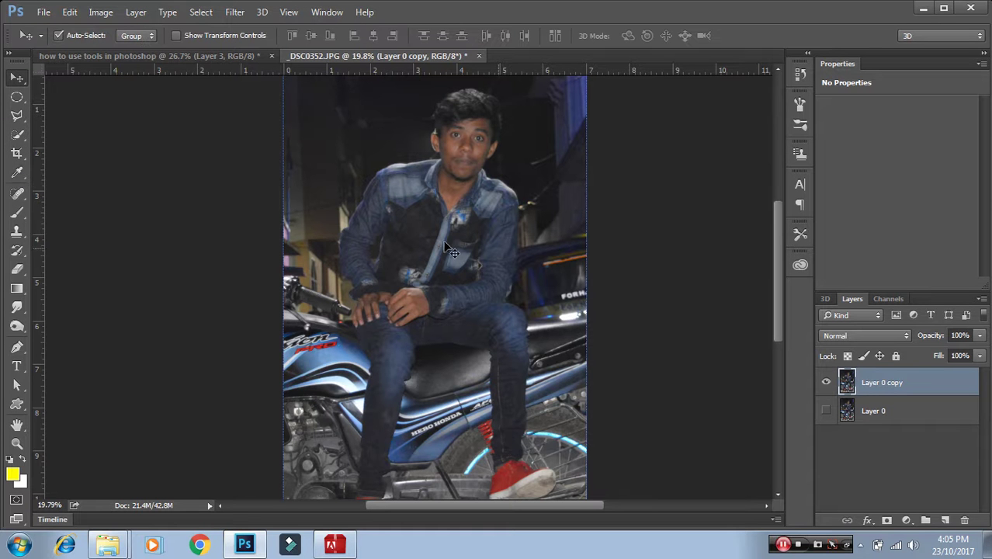
left_click(16, 96)
- Fill an elliptical selection on a new layer with the red sampled from the shoe
mouse_move(343, 128)
left_mouse_down()
mouse_move(426, 218)
mouse_move(392, 178)
left_mouse_up()
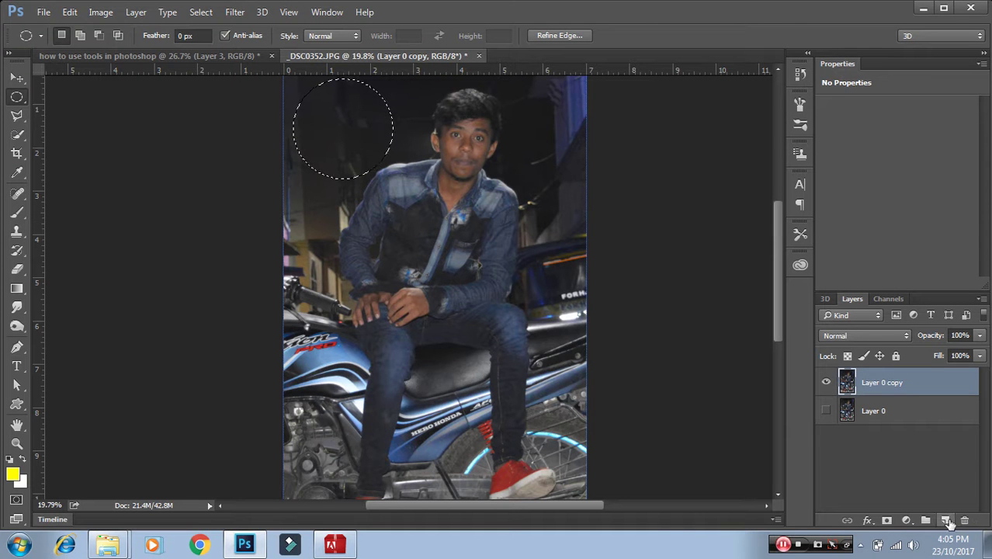
left_click(945, 520)
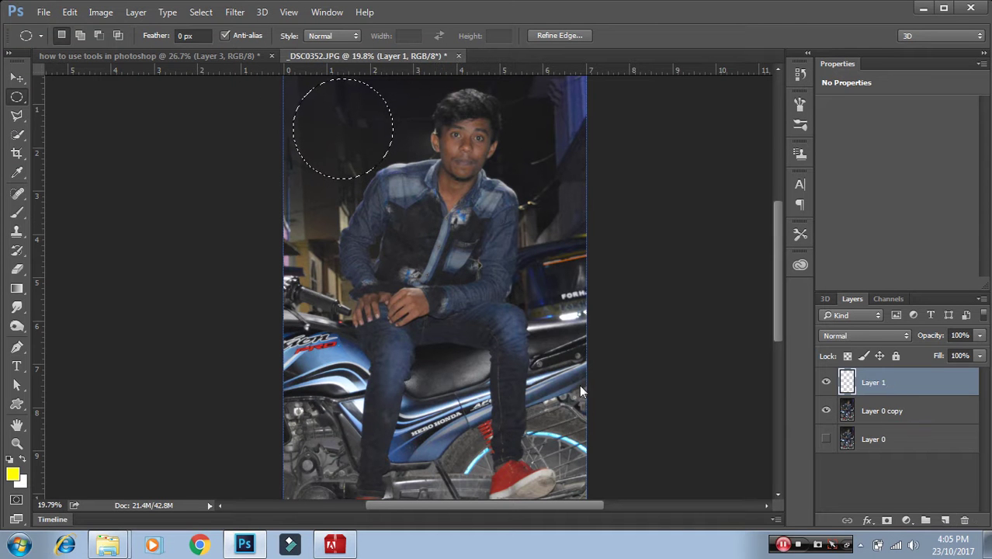
left_click(17, 173)
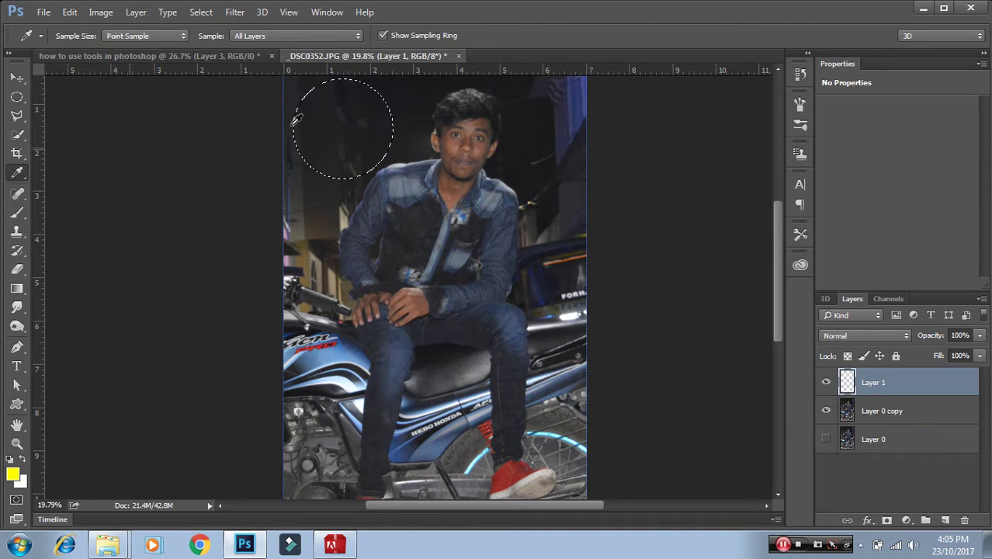
left_click(477, 123)
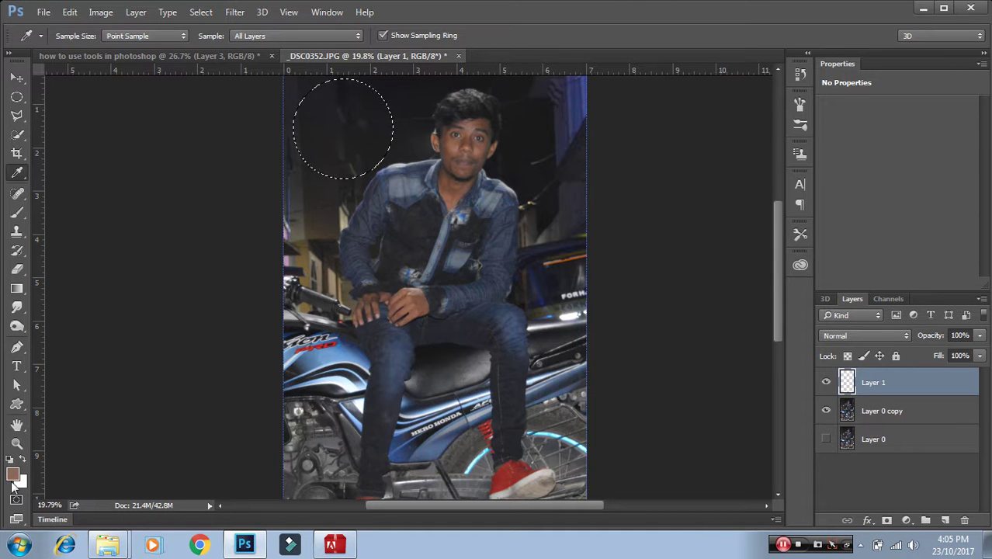
left_click(520, 473)
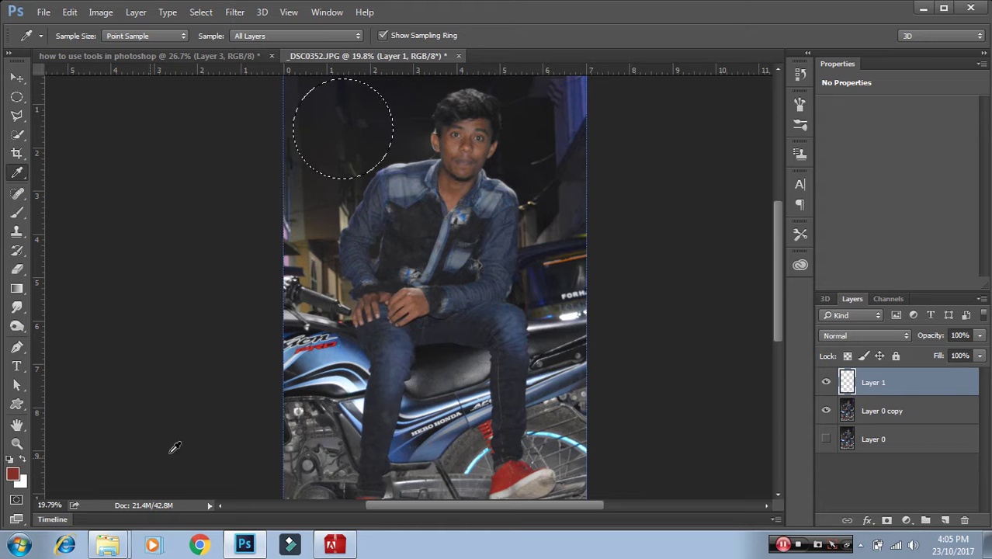
key("alt+BackSpace")
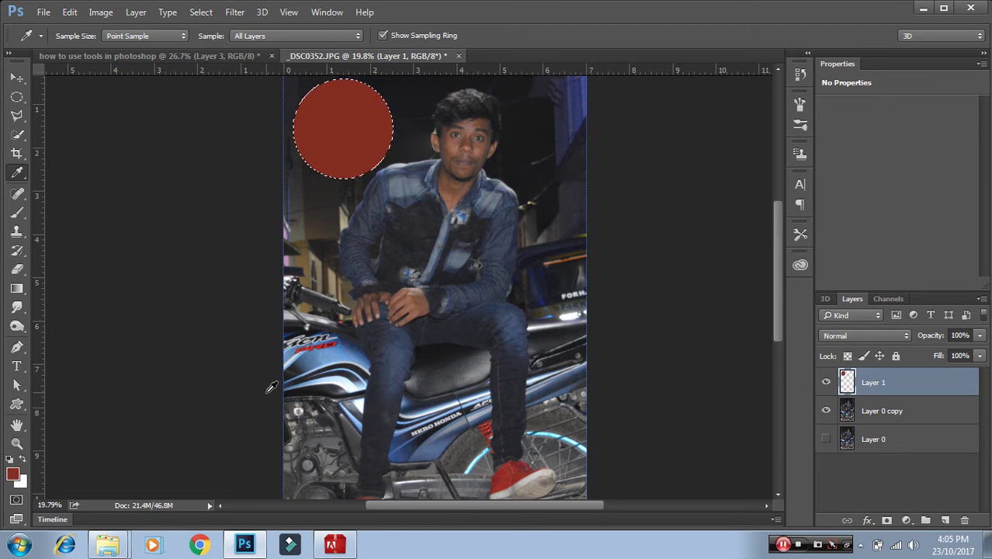
key("ctrl+d")
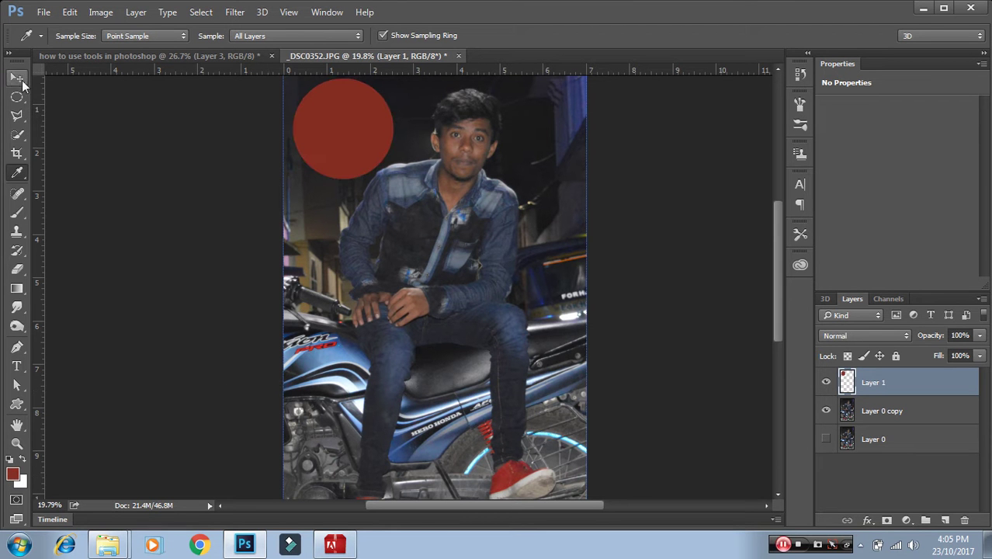
- Move the red circle onto the rider's chest, then discard that layer
left_click(15, 77)
mouse_move(388, 96)
left_mouse_down()
mouse_move(454, 224)
mouse_move(493, 254)
left_mouse_up()
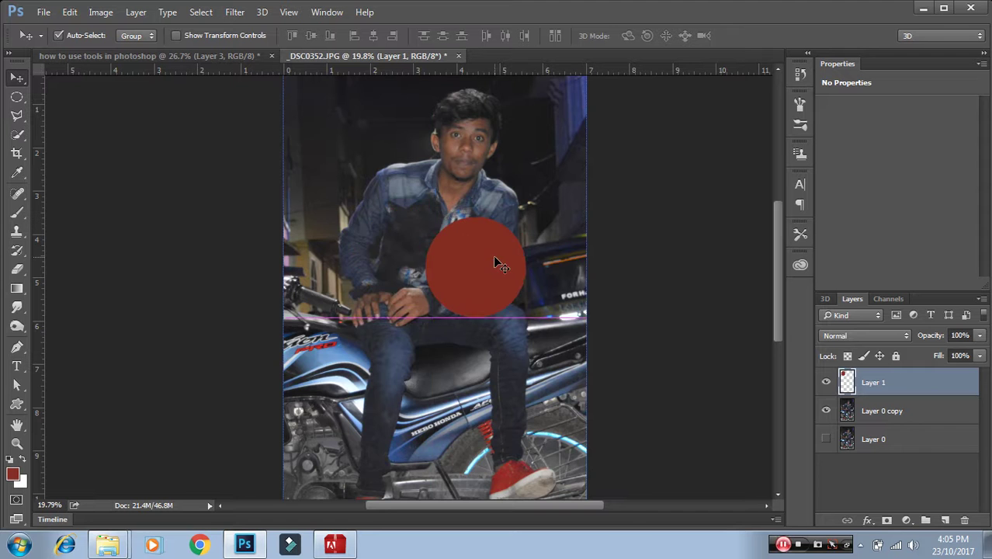
key("ctrl+e")
key("Delete")
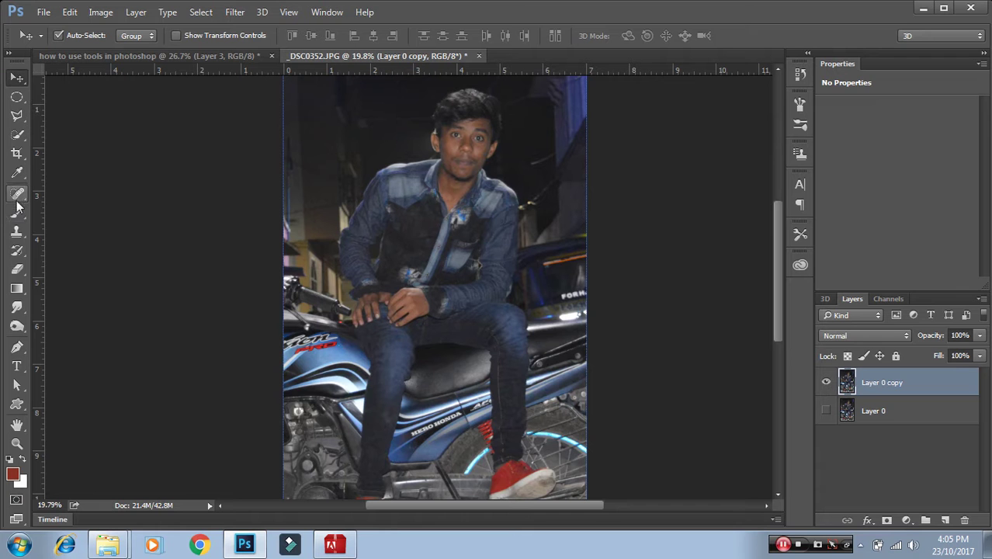
left_click(20, 239)
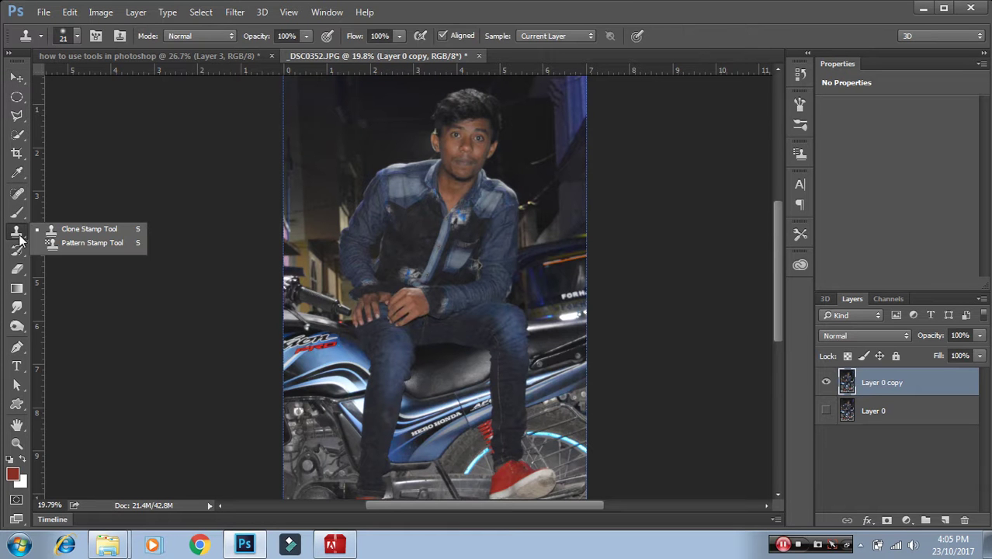
left_click(19, 239)
left_click(20, 239)
left_click(19, 241)
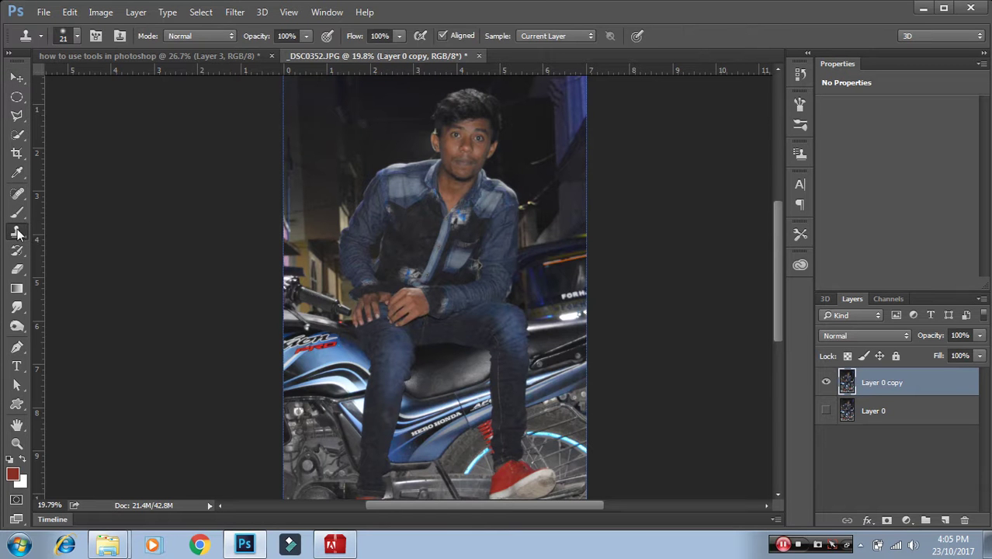
left_click(18, 253)
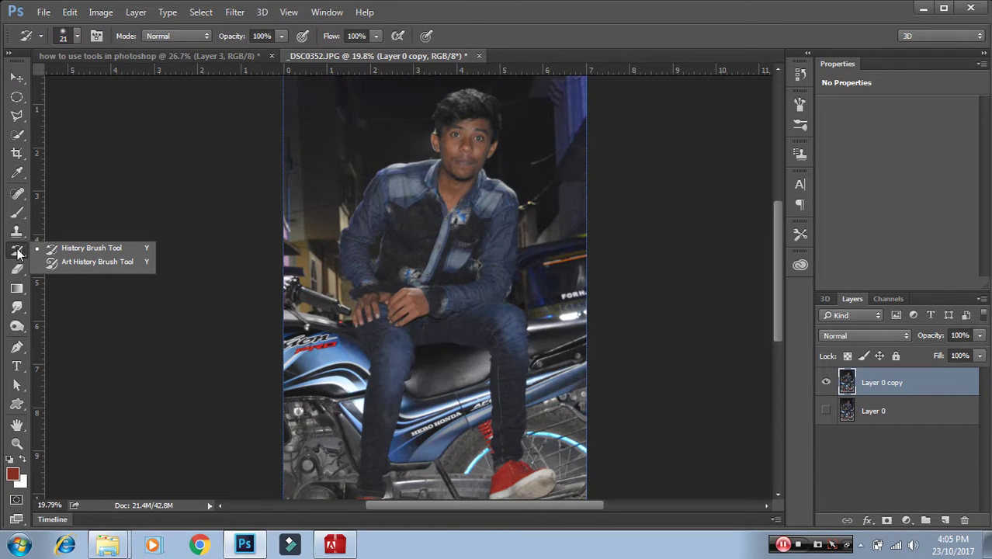
left_click(19, 253)
left_click(19, 268)
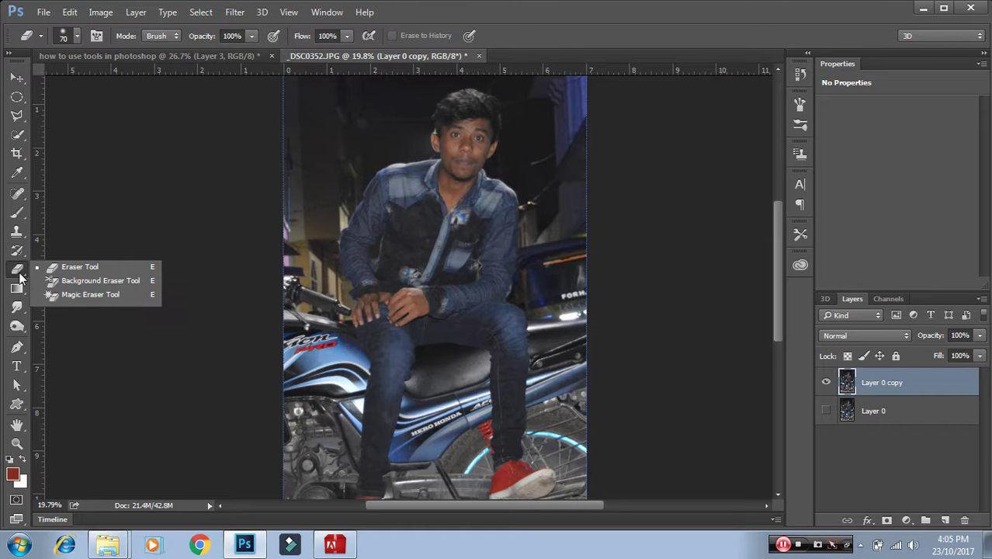
left_click(19, 288)
left_click(19, 289)
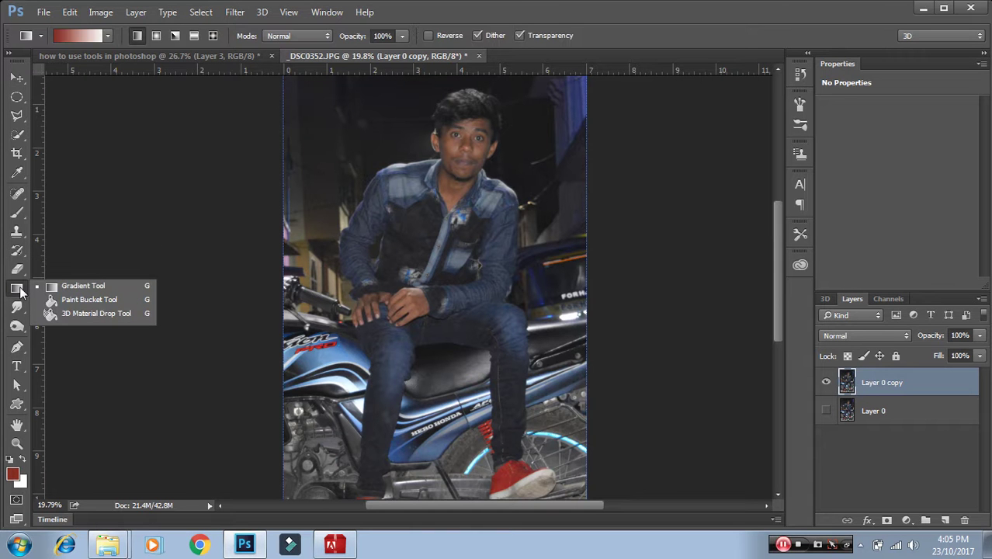
left_click(19, 326)
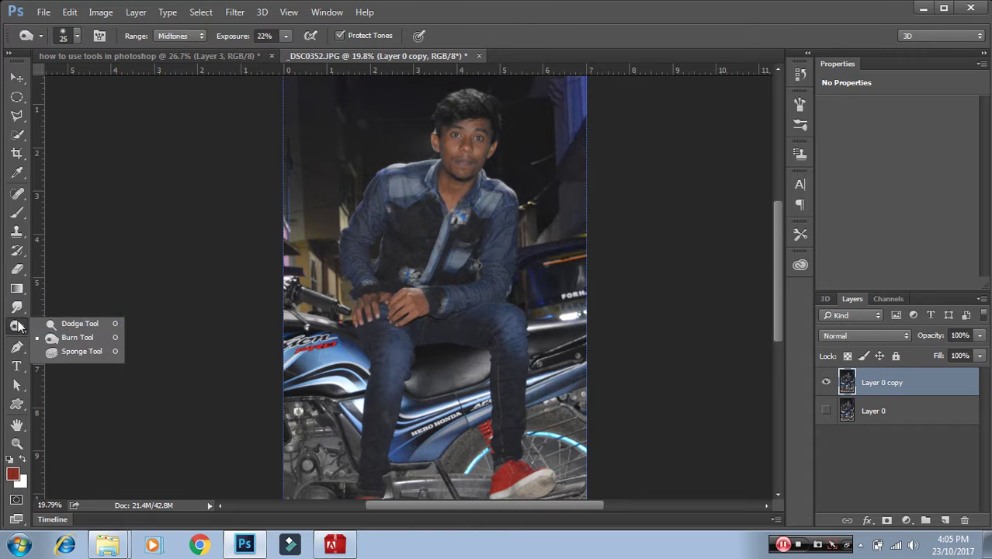
left_click(19, 348)
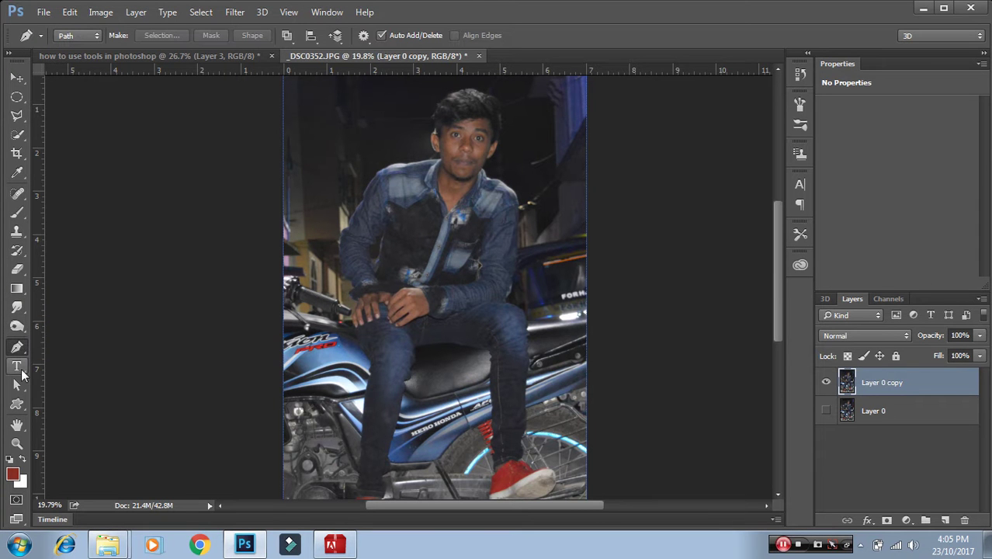
left_click(24, 355)
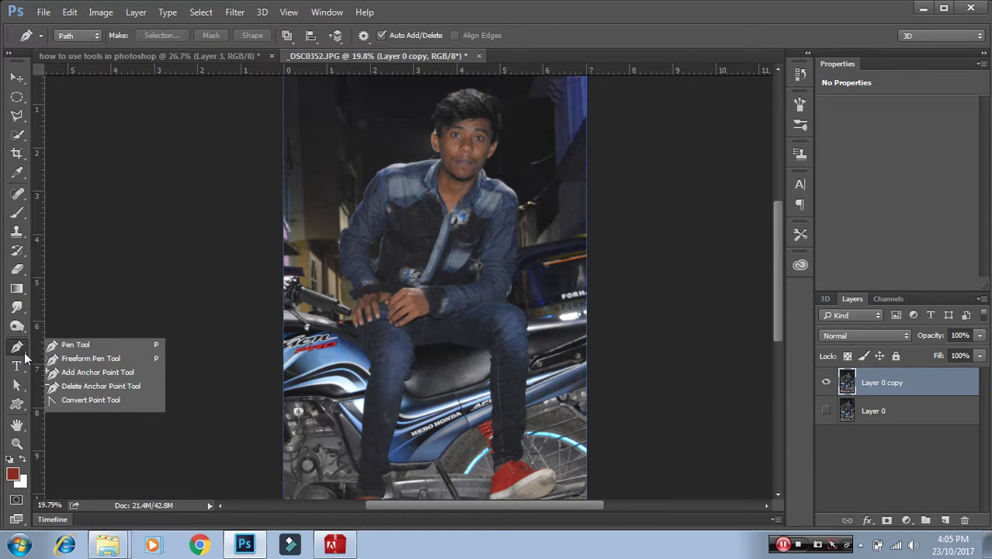
left_click(17, 367)
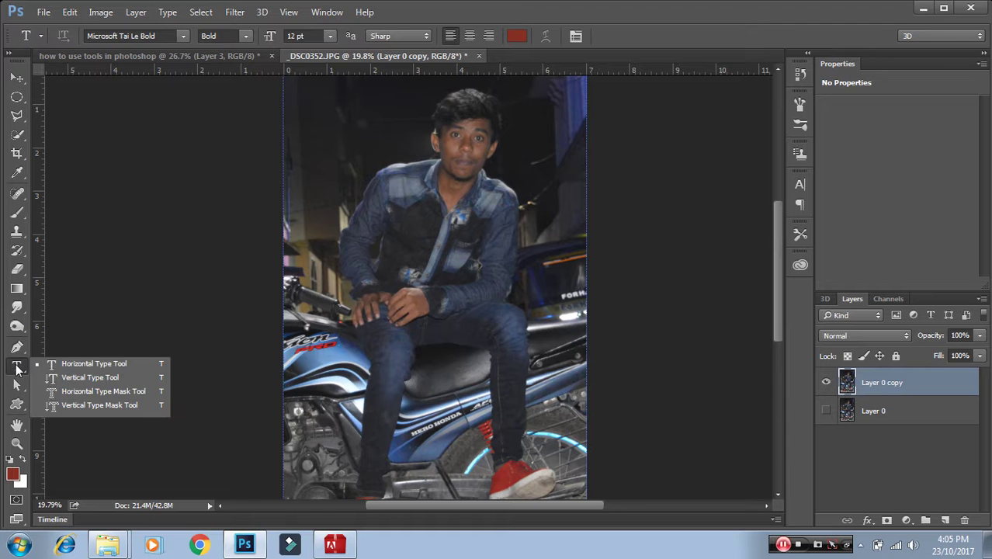
left_click(18, 385)
left_click(19, 388)
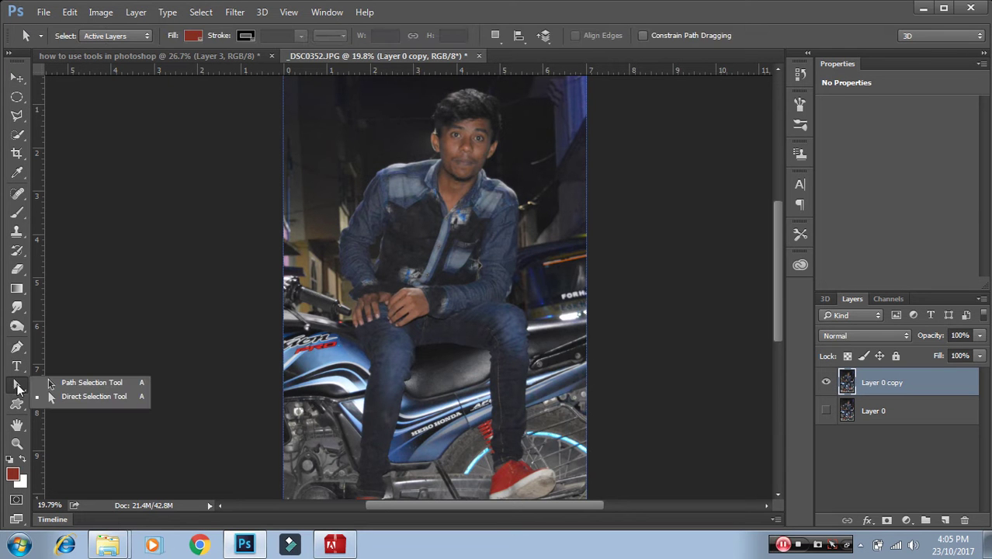
left_click(23, 409)
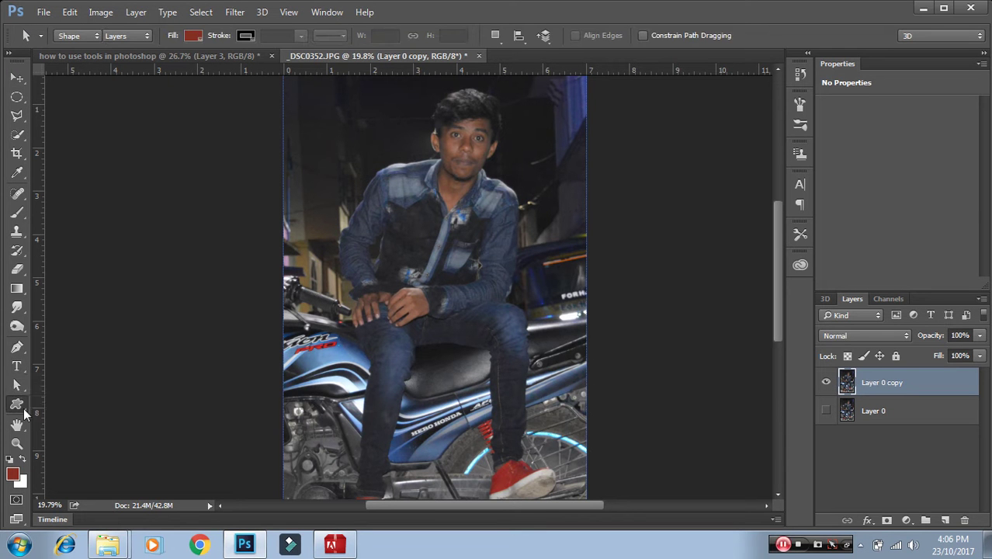
left_click(17, 424)
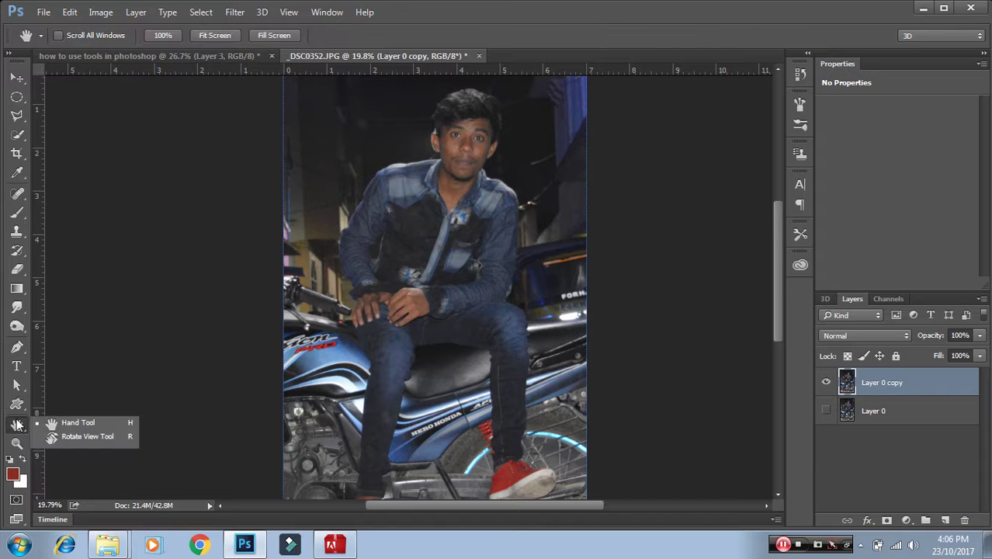
left_click(23, 199)
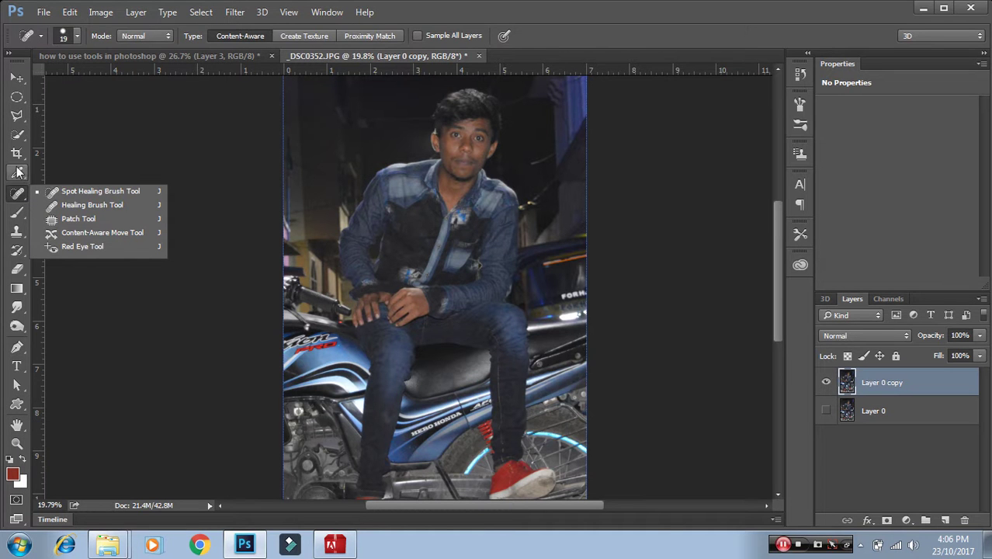
left_click(17, 174)
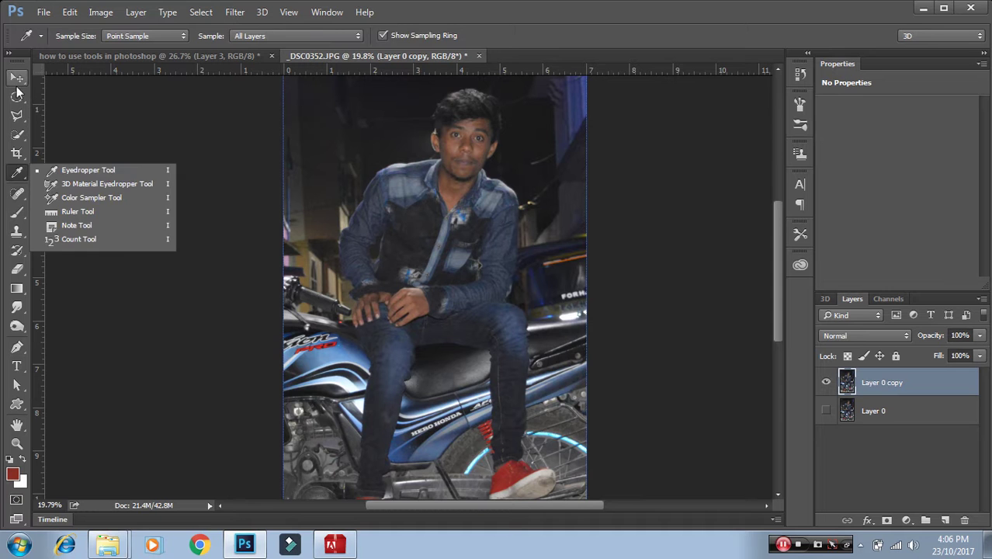
left_click(19, 78)
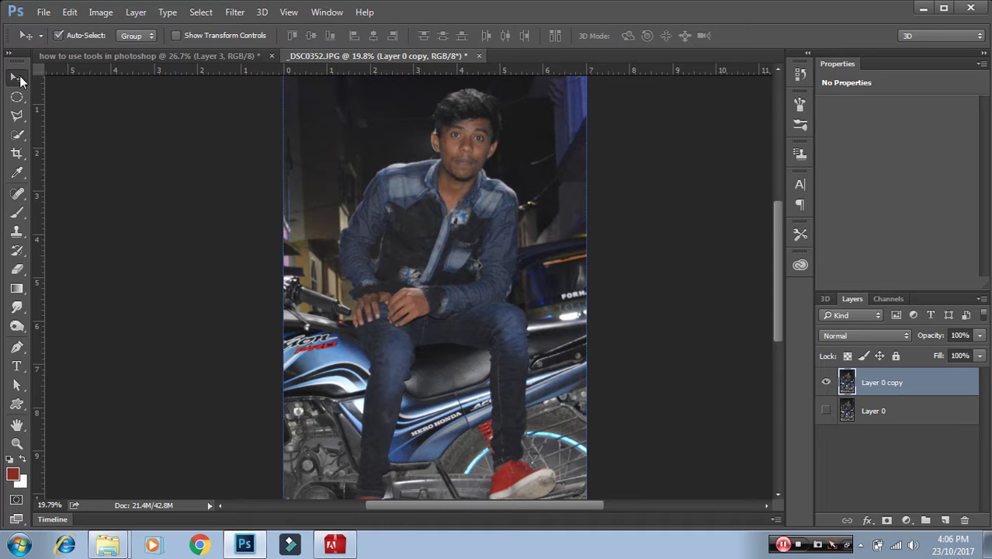
- Close _DSC0352 and the 'how to use tools' document, declining to save either
left_click(481, 56)
left_click(497, 219)
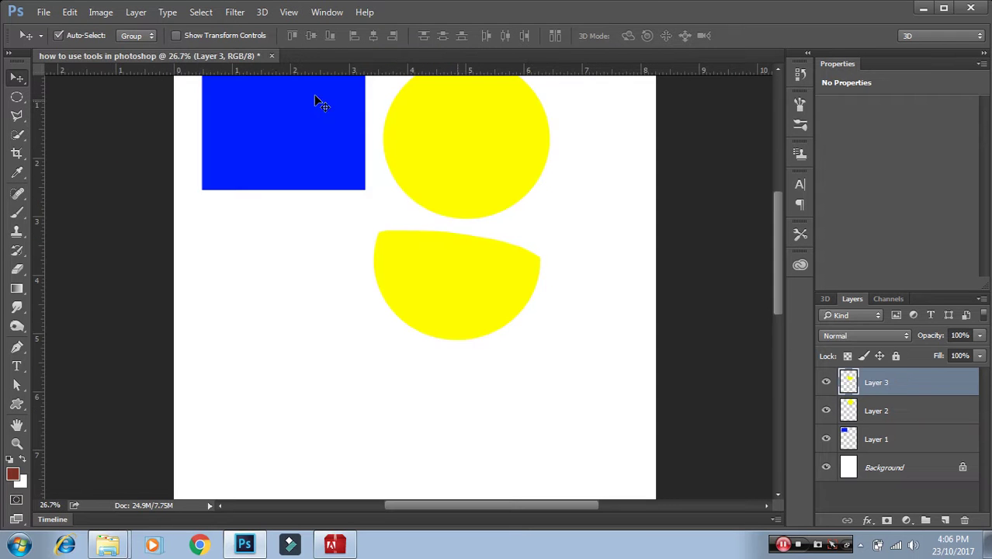
left_click(271, 56)
left_click(500, 218)
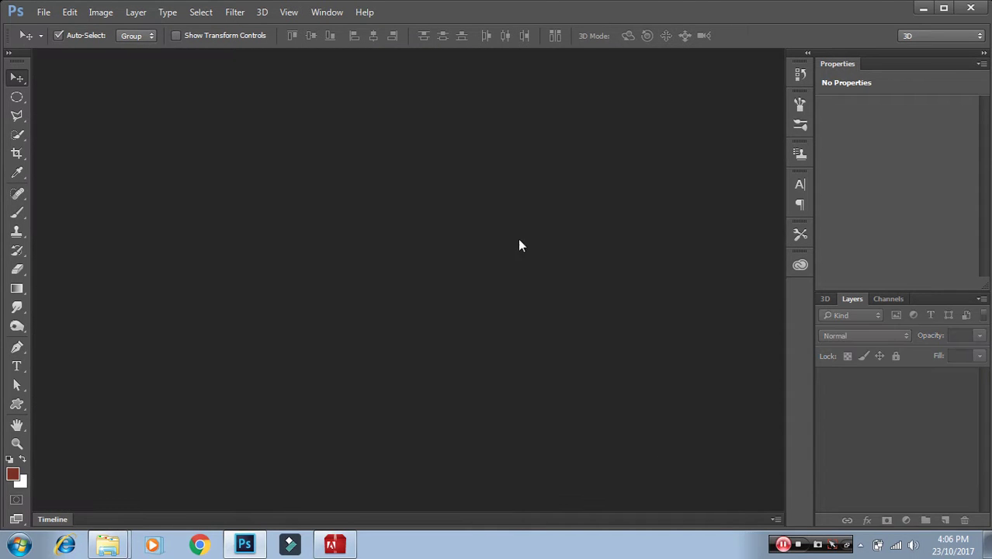